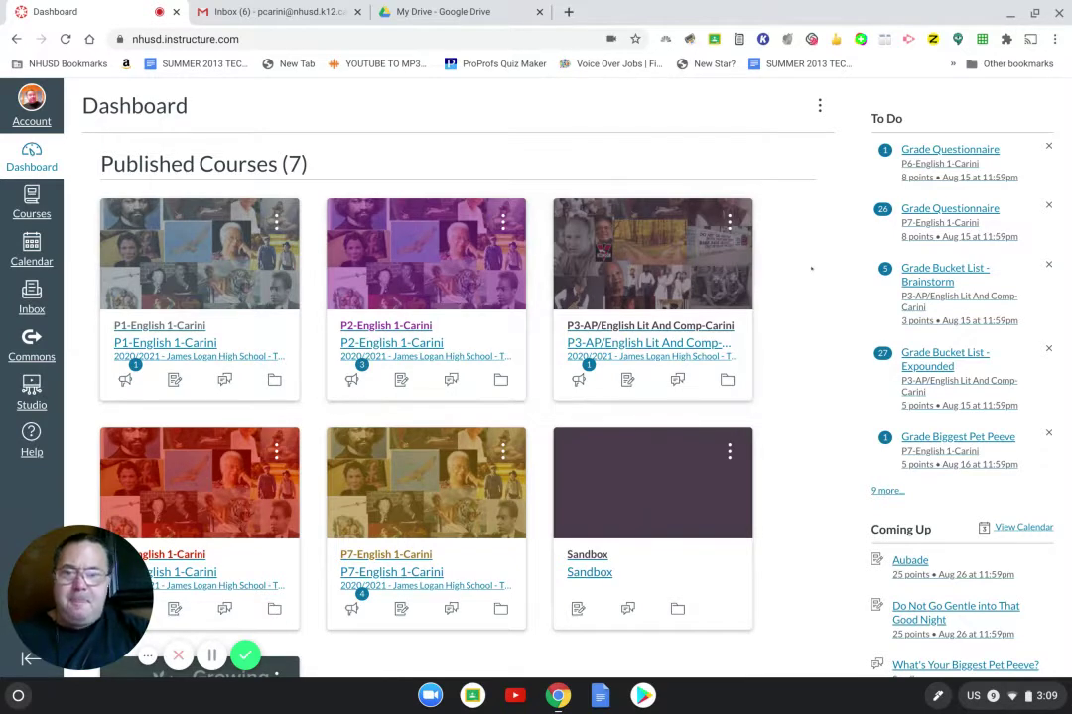
Step: Open the Modules page of the Sandbox course
{"action": "scroll", "coordinate": [812, 268], "scroll_direction": "down", "scroll_amount": 1}
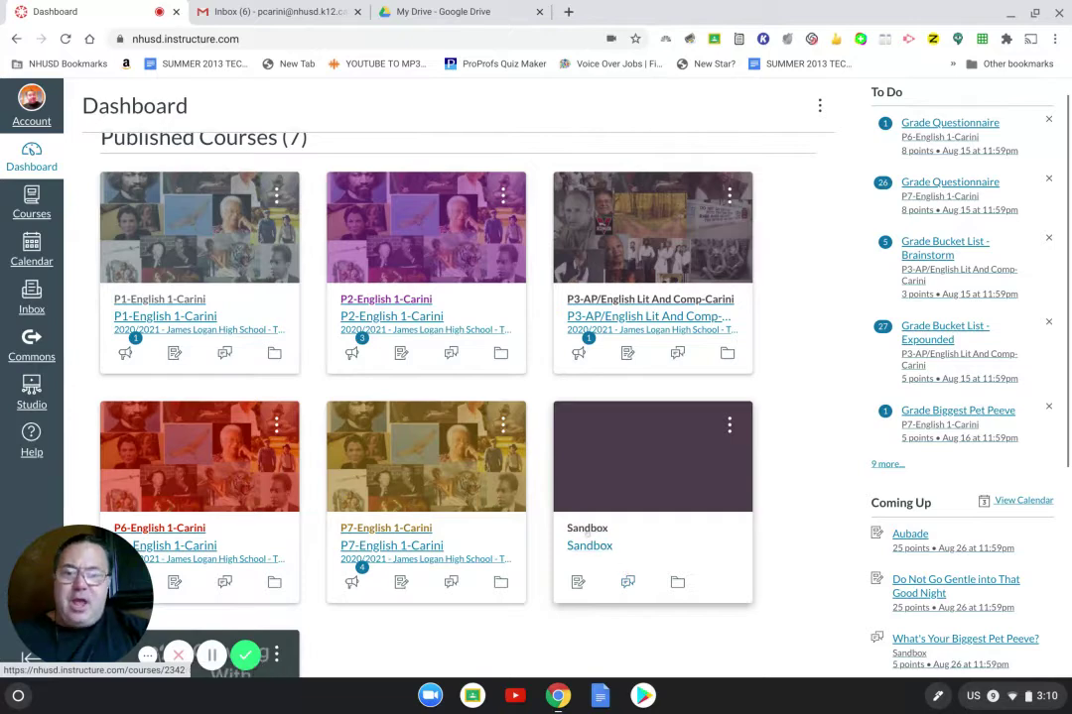
{"action": "left_click", "coordinate": [592, 532]}
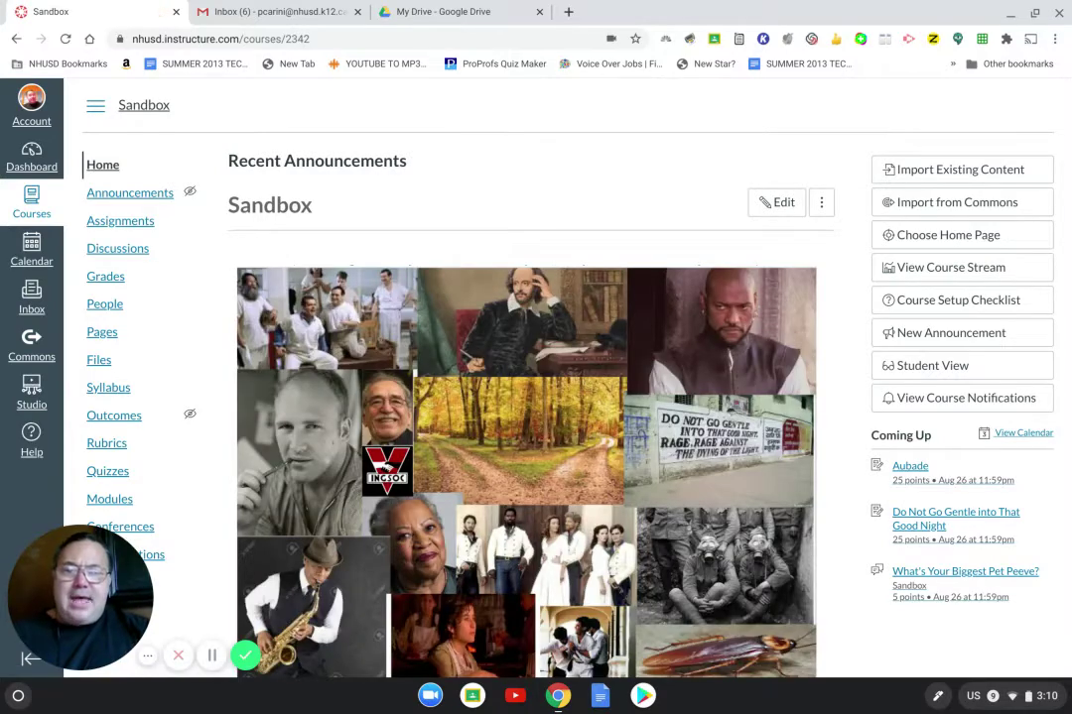
{"action": "scroll", "coordinate": [496, 285], "scroll_direction": "down", "scroll_amount": 1}
{"action": "scroll", "coordinate": [526, 377], "scroll_direction": "down", "scroll_amount": 1}
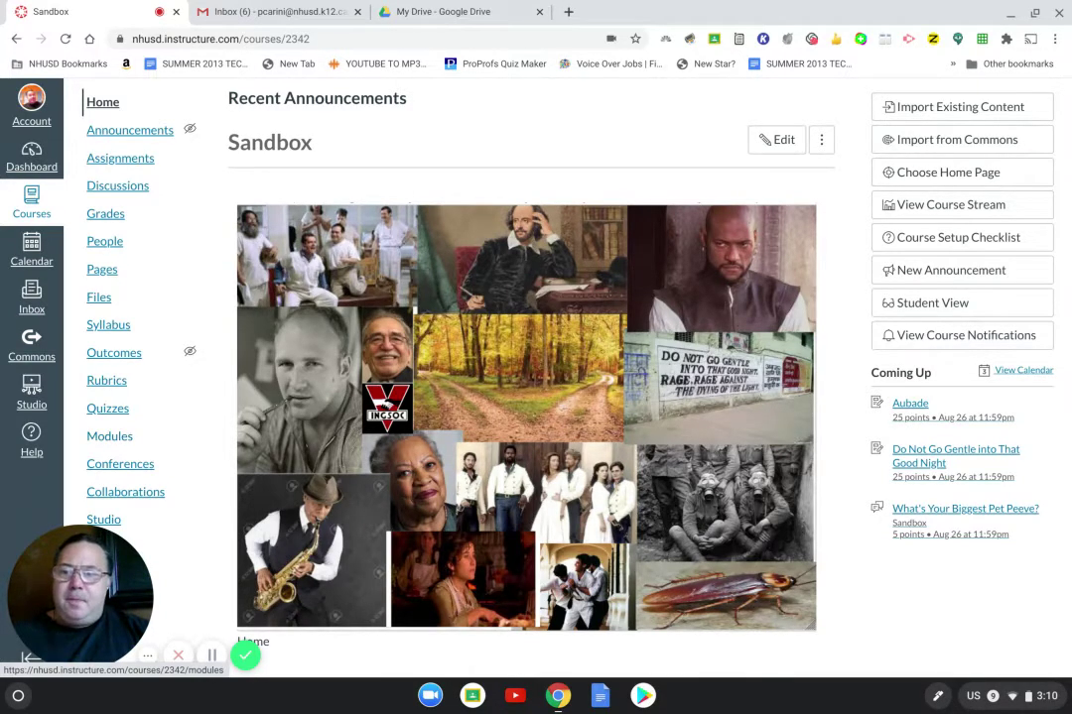
{"action": "left_click", "coordinate": [110, 437]}
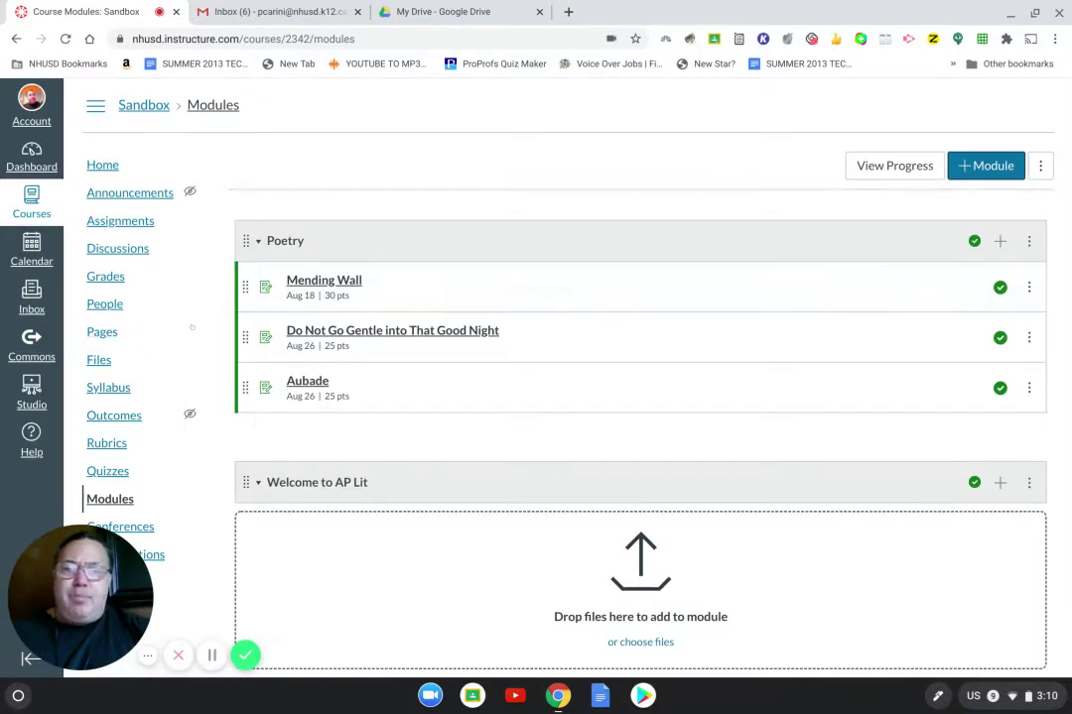
Step: Start adding an item to the Welcome to AP Lit module, choosing Discussion as the type and a new topic
{"action": "scroll", "coordinate": [613, 430], "scroll_direction": "down", "scroll_amount": 1}
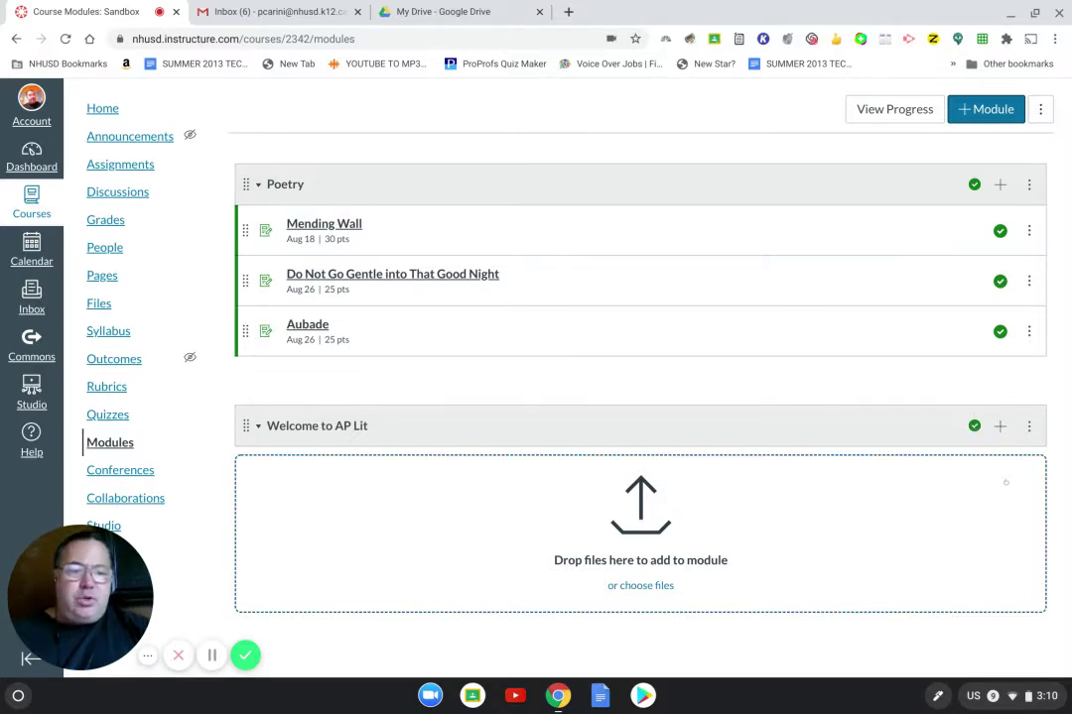
{"action": "left_click", "coordinate": [999, 427]}
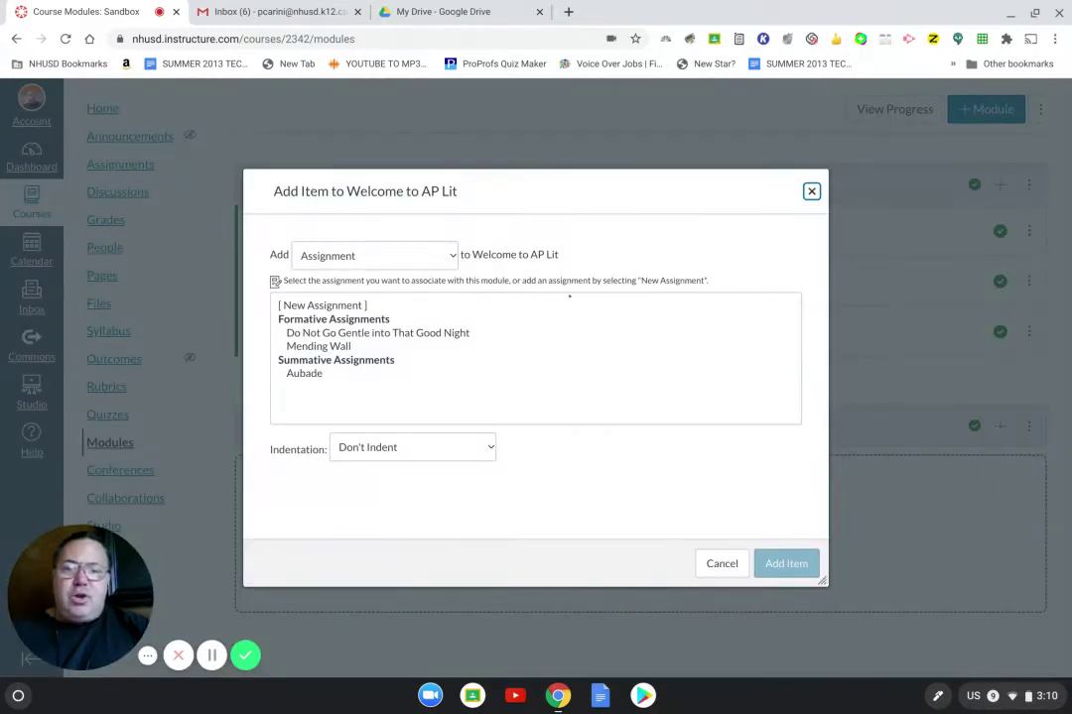
{"action": "left_click", "coordinate": [451, 256]}
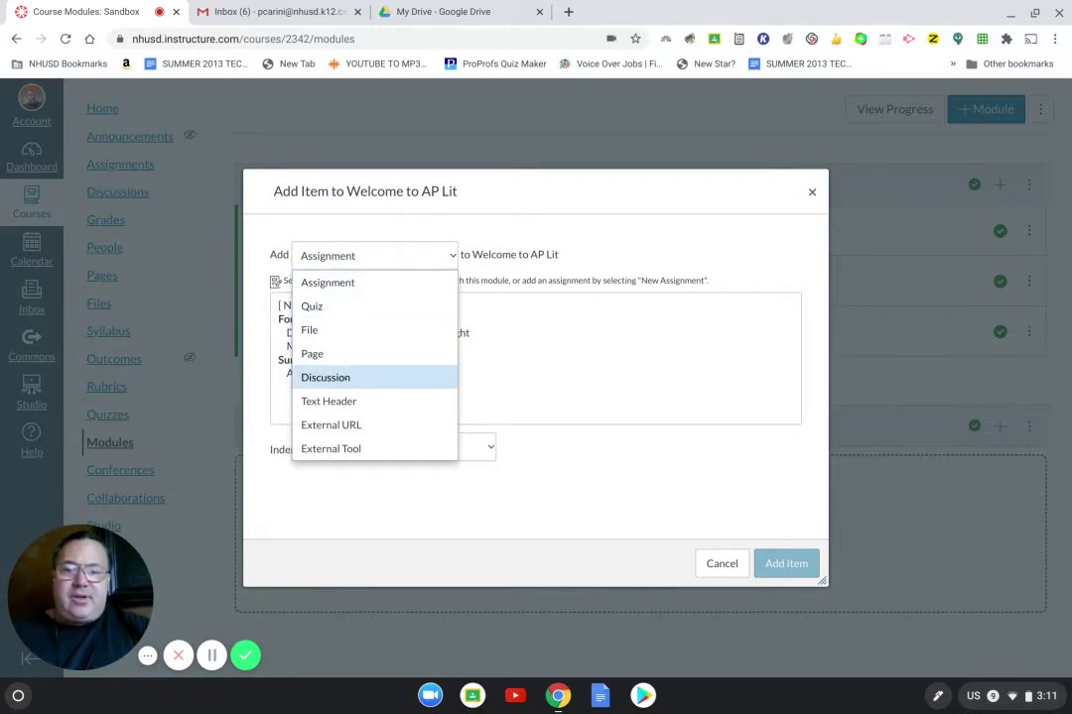
{"action": "left_click", "coordinate": [342, 377]}
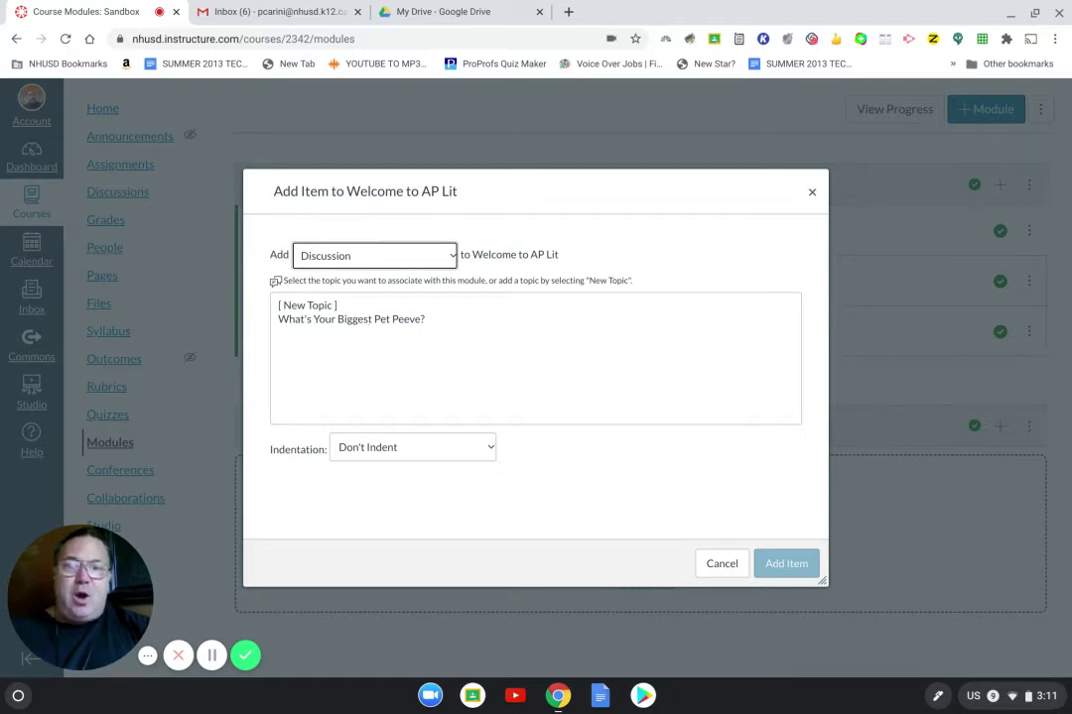
{"action": "left_click", "coordinate": [331, 306]}
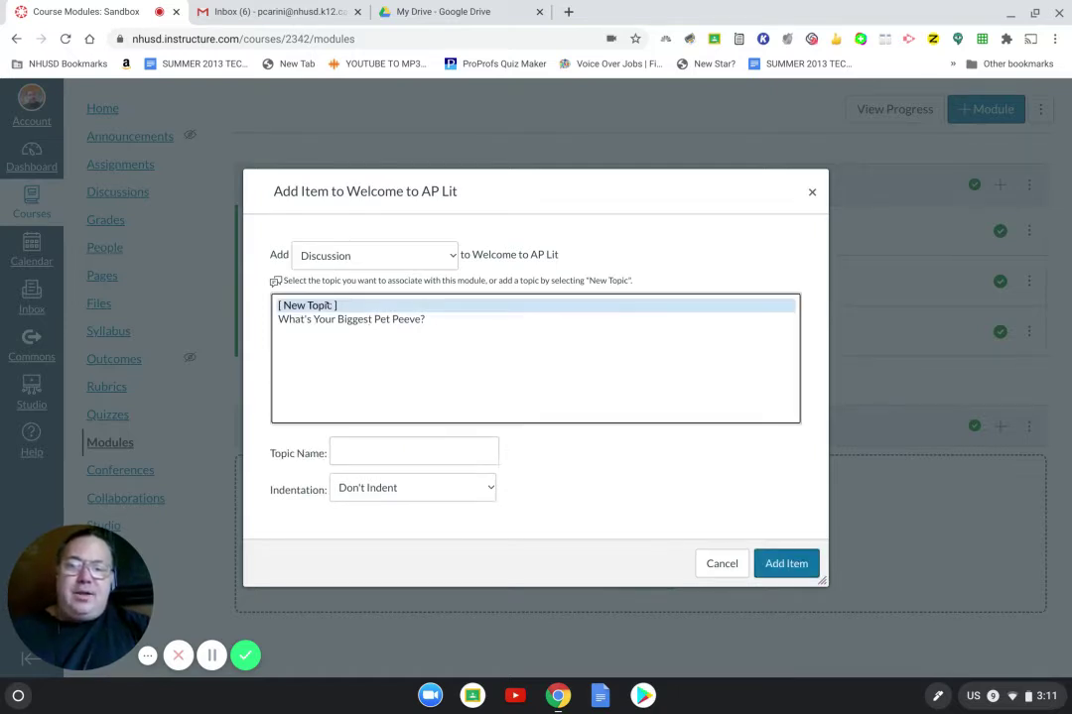
Step: Name the topic "What do teachers do that help you succeed?" and add it to the module
{"action": "left_click", "coordinate": [384, 449]}
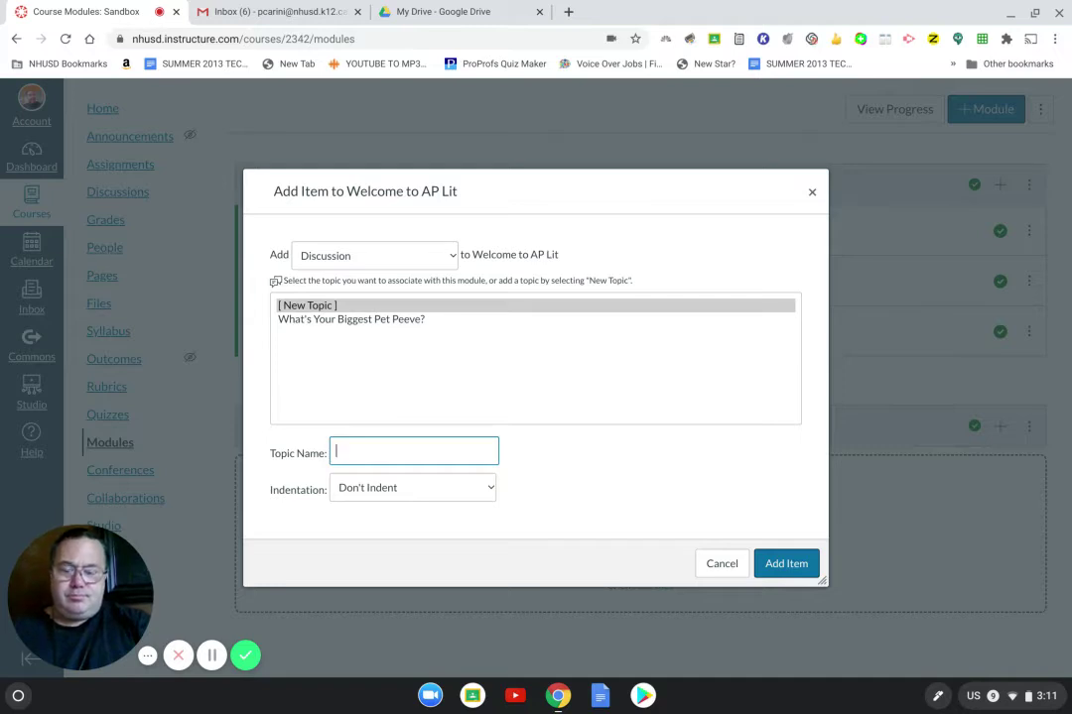
{"action": "type", "text": "WHd"}
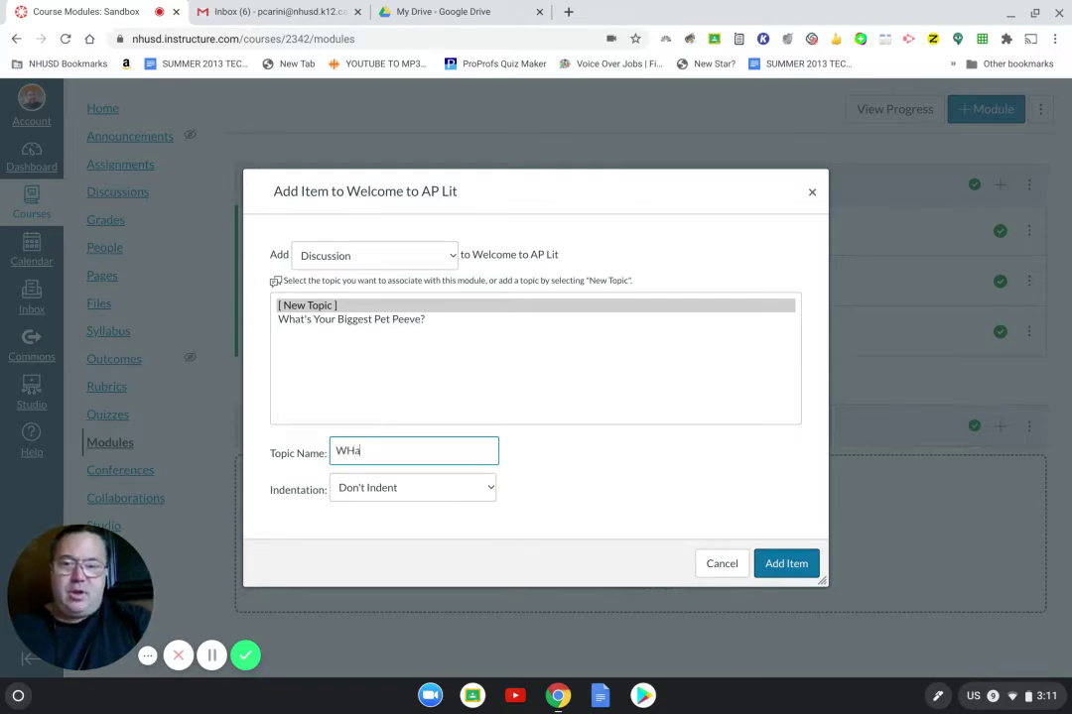
{"action": "key", "text": "BackSpace"}
{"action": "key", "text": "BackSpace"}
{"action": "type", "text": "hat d"}
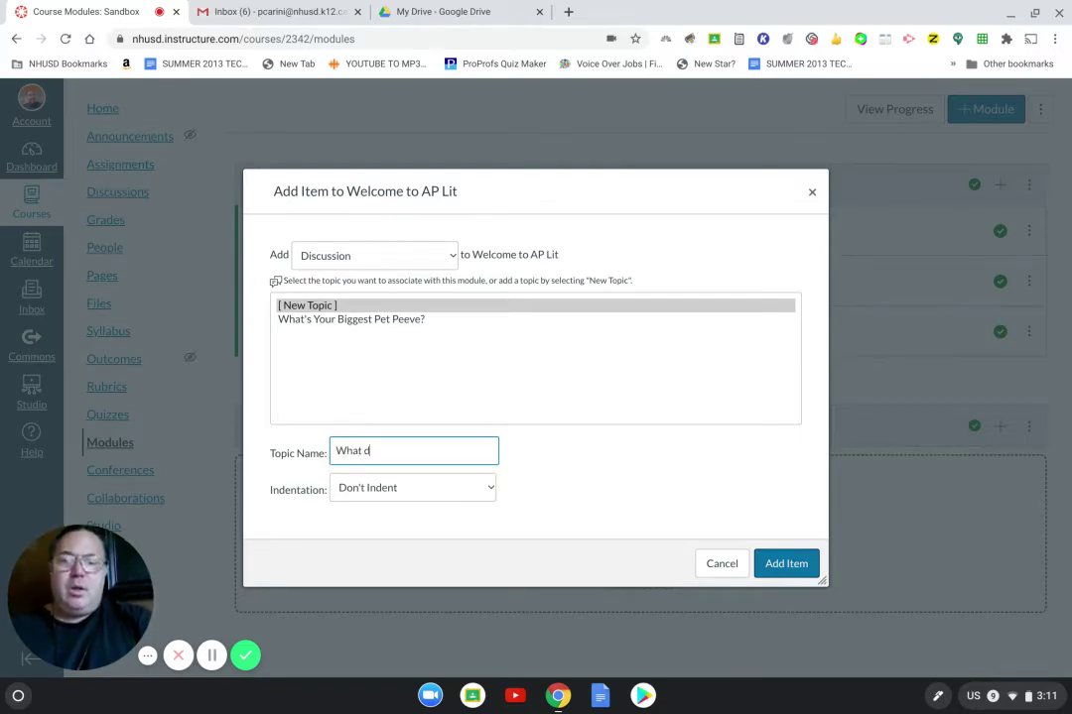
{"action": "type", "text": "o te"}
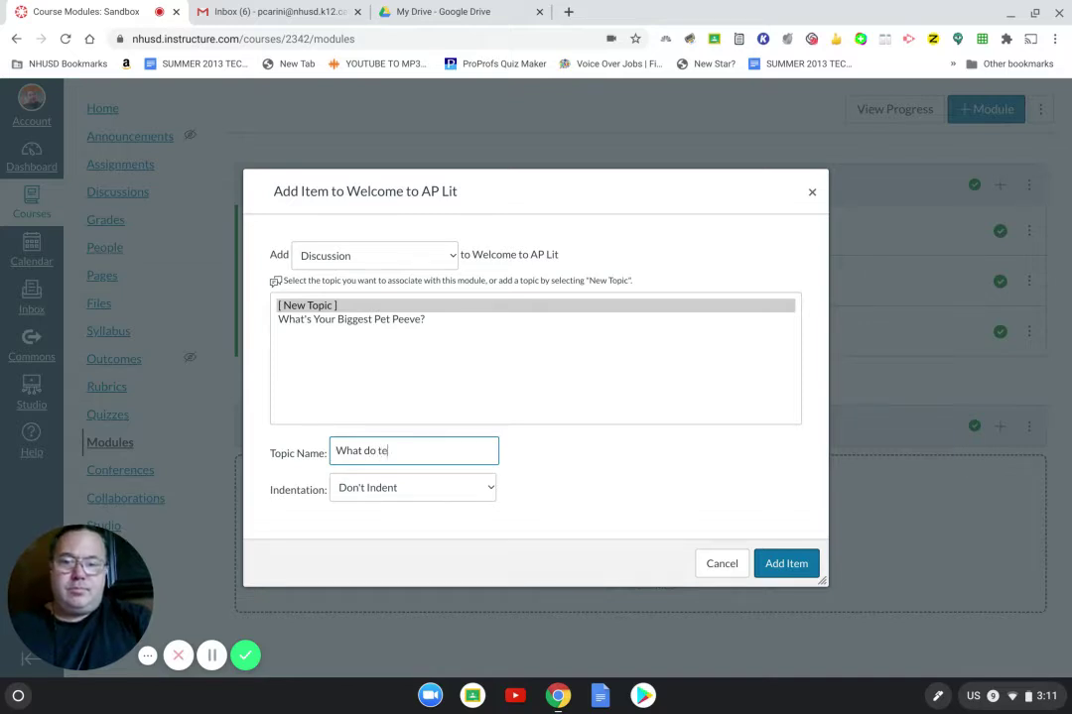
{"action": "type", "text": "achers do"}
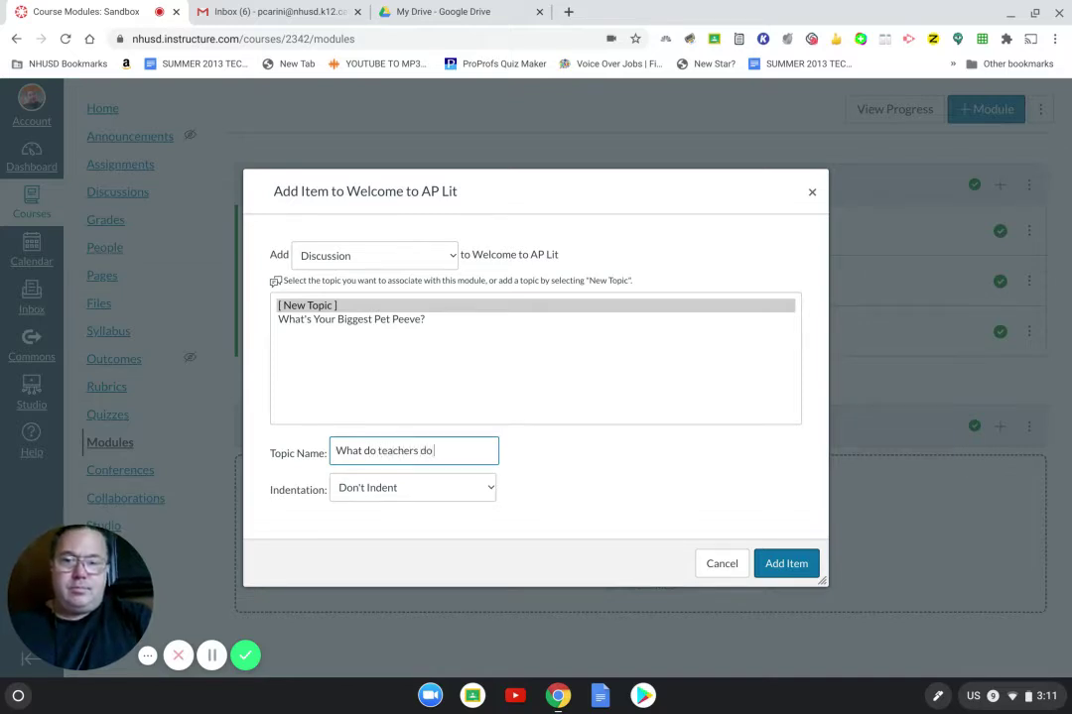
{"action": "type", "text": " that help"}
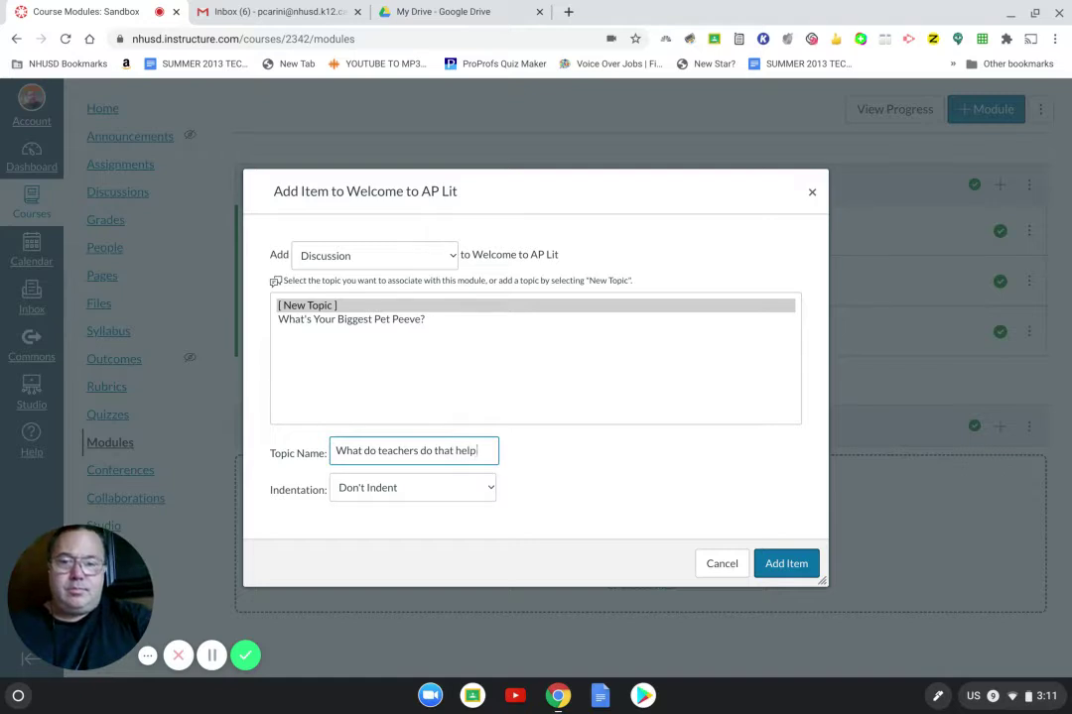
{"action": "type", "text": " you succeed?"}
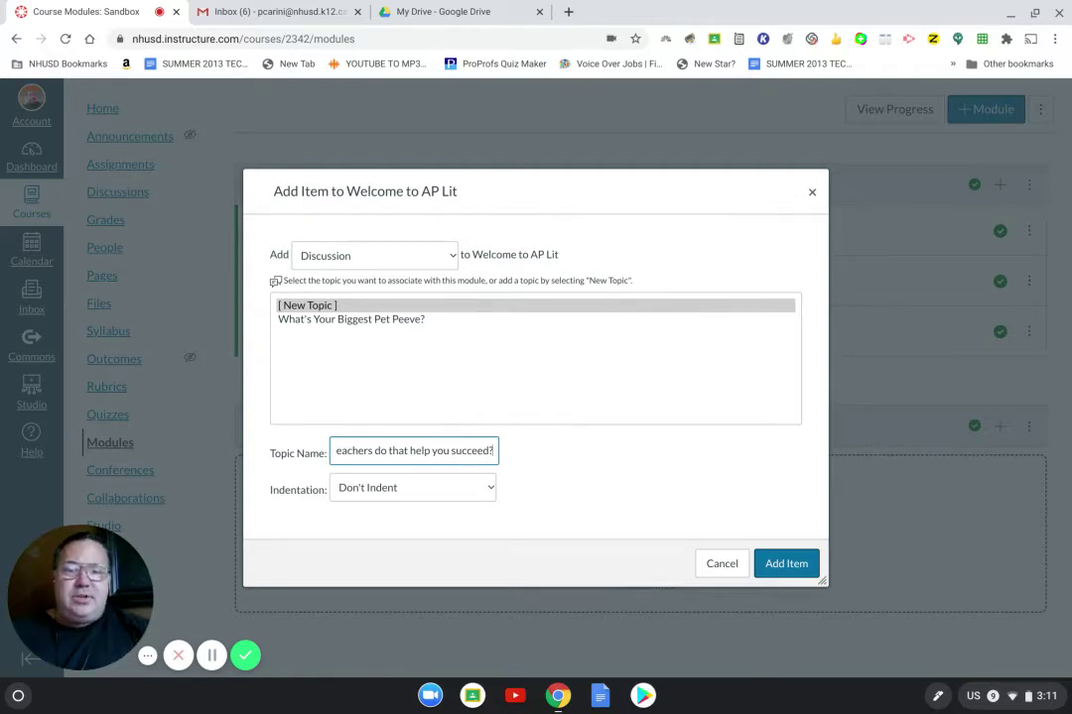
{"action": "left_click", "coordinate": [780, 565]}
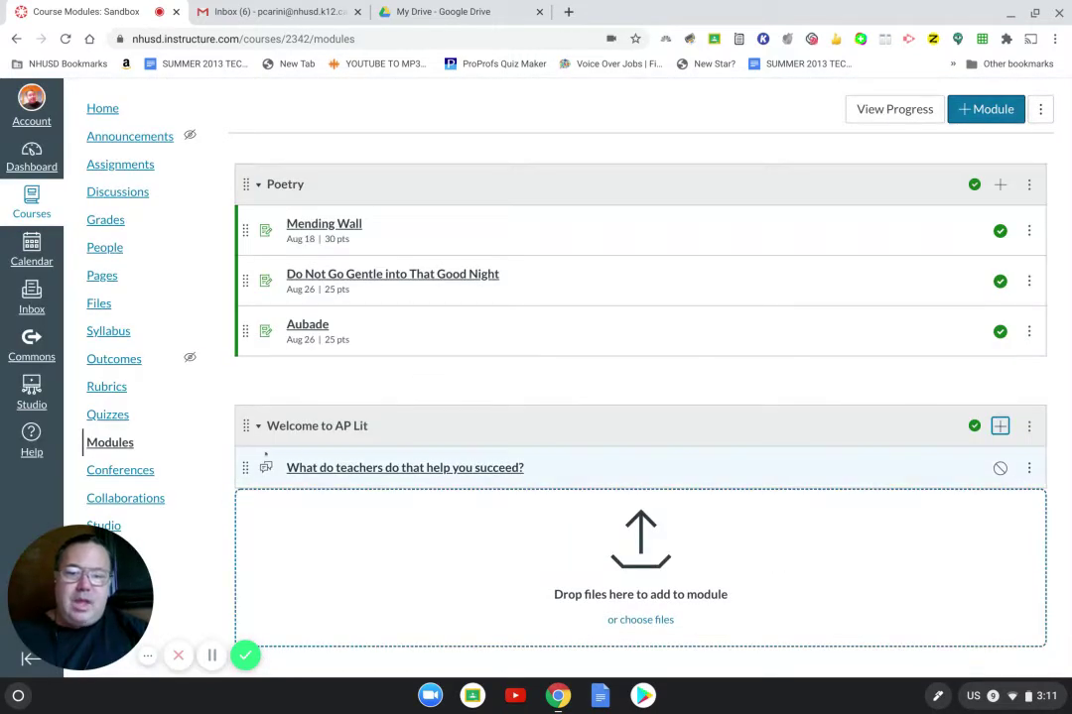
Step: Open the new discussion from the Welcome to AP Lit module for editing
{"action": "key", "text": "Tab"}
{"action": "key", "text": "Tab"}
{"action": "key", "text": "Return"}
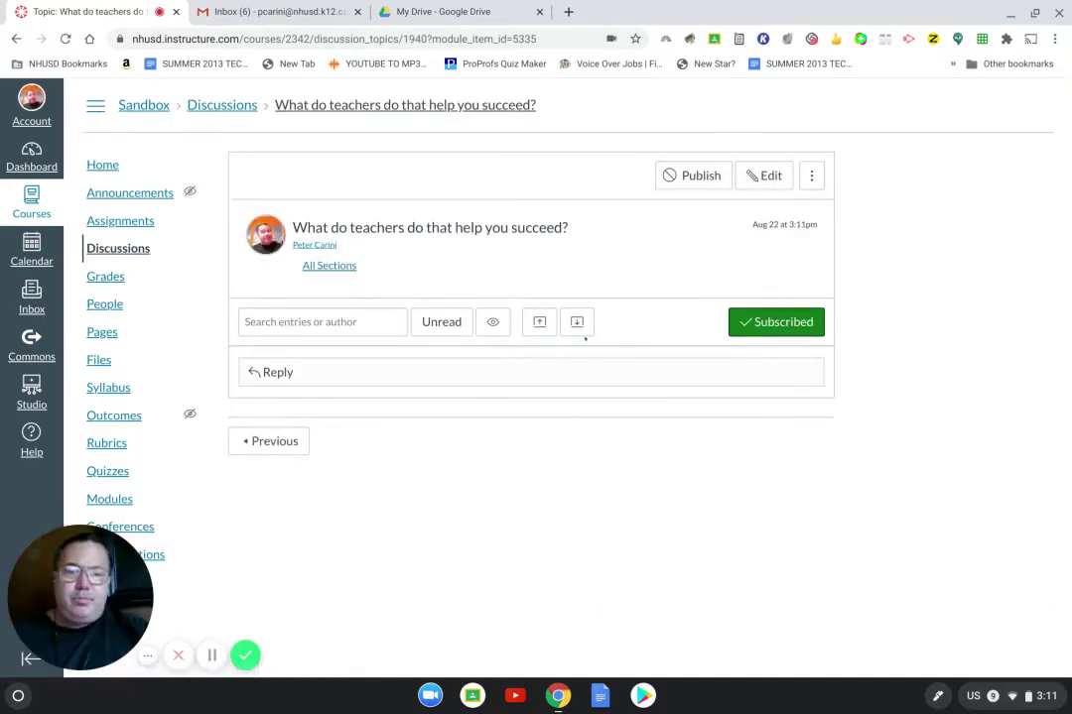
{"action": "left_click", "coordinate": [764, 177]}
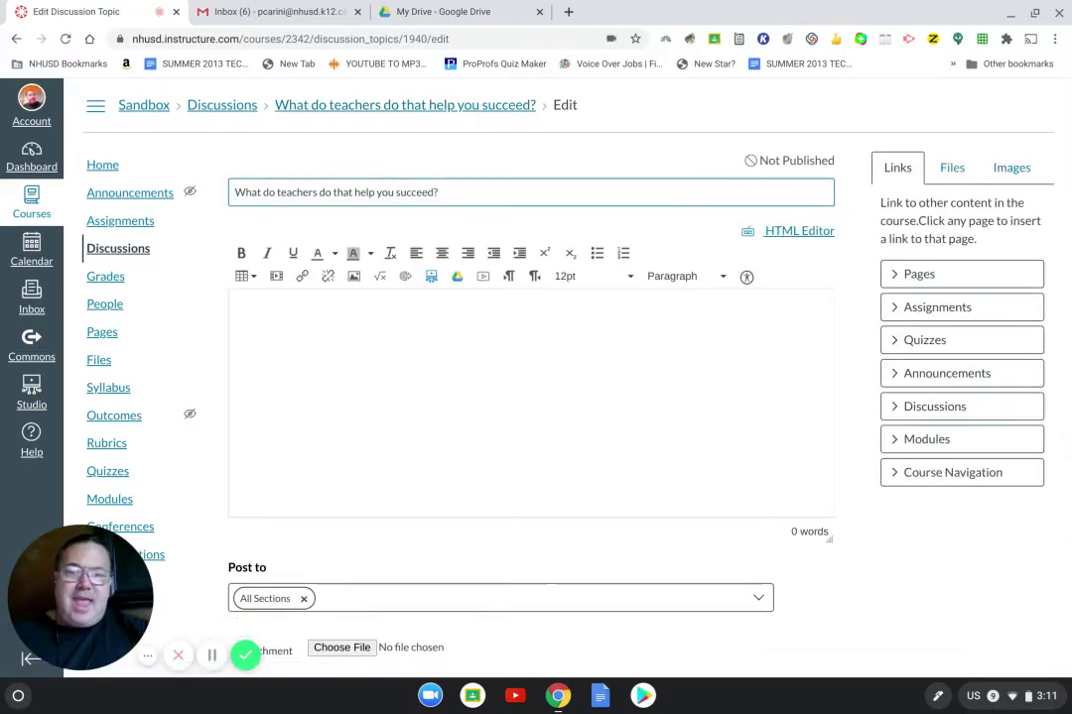
Step: Write the discussion prompt "Use complete sentence. Write a 4 to 5 sentence paragraph describing how teachers" in the body
{"action": "left_click", "coordinate": [270, 311]}
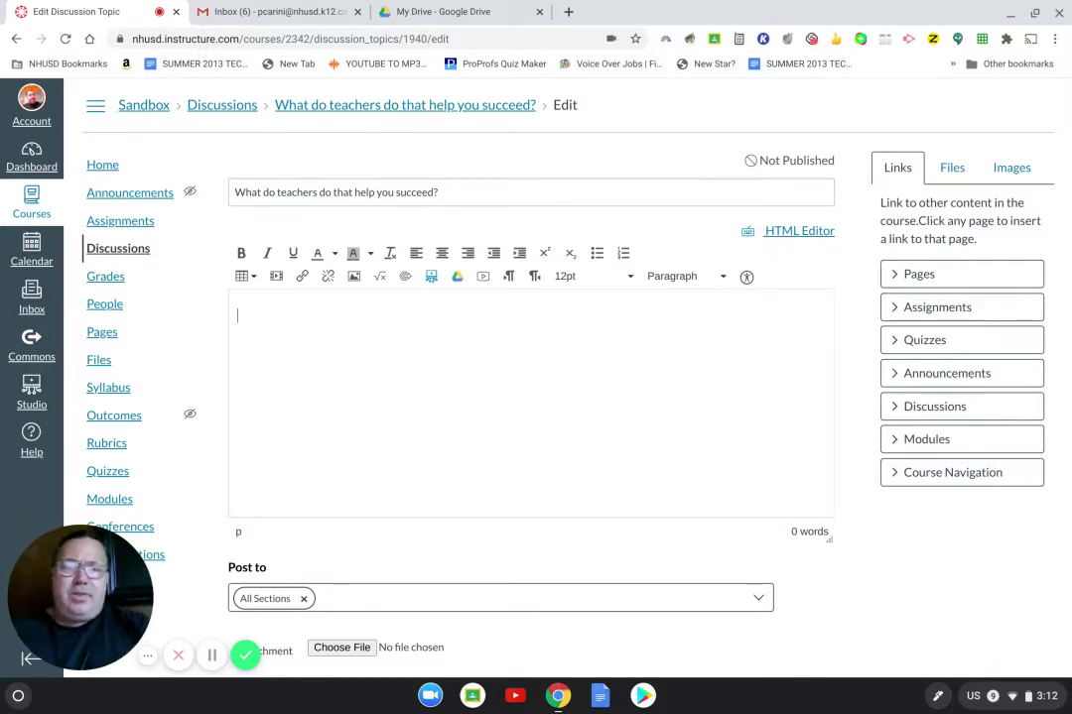
{"action": "type", "text": "Use "}
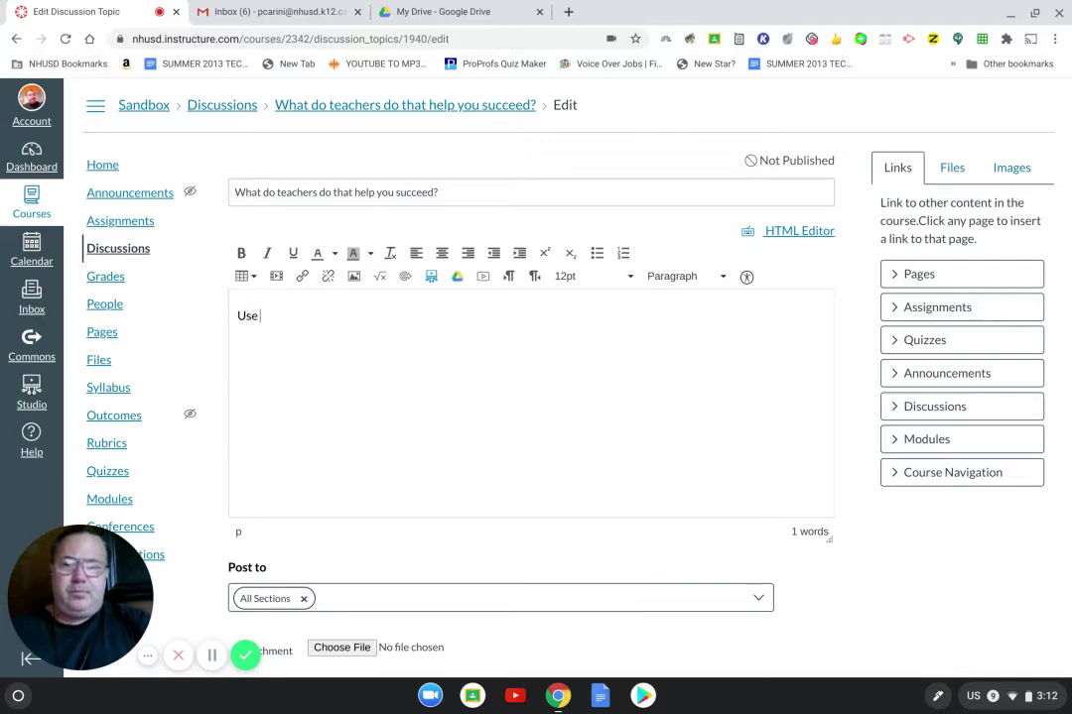
{"action": "type", "text": "complete sen"}
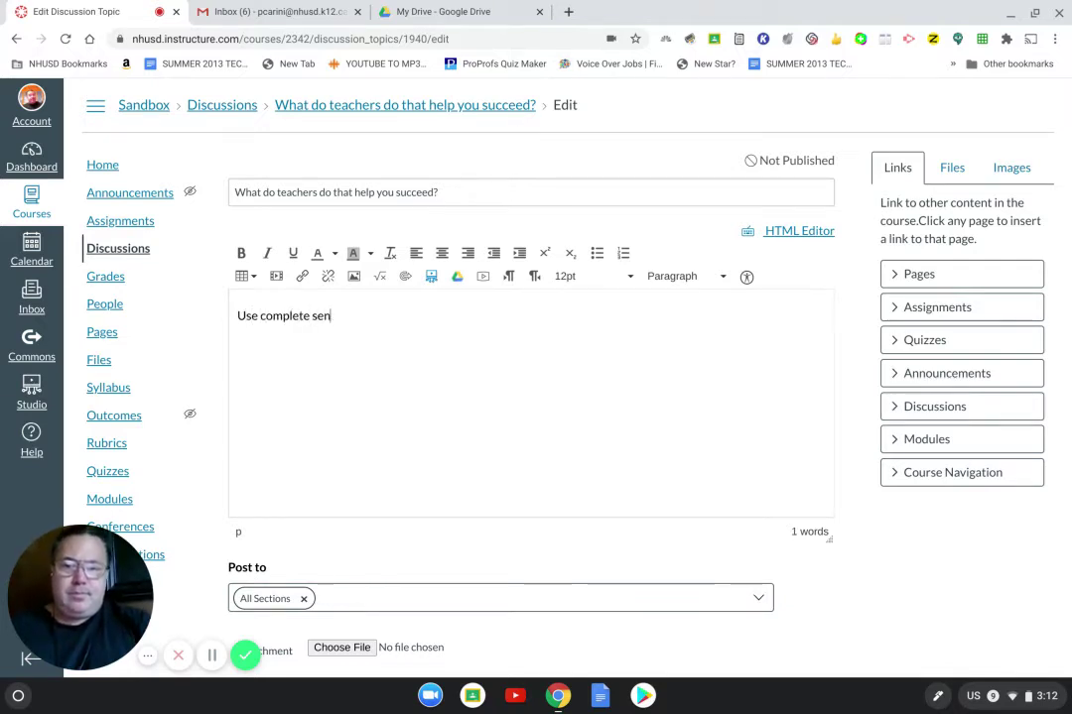
{"action": "type", "text": "tence"}
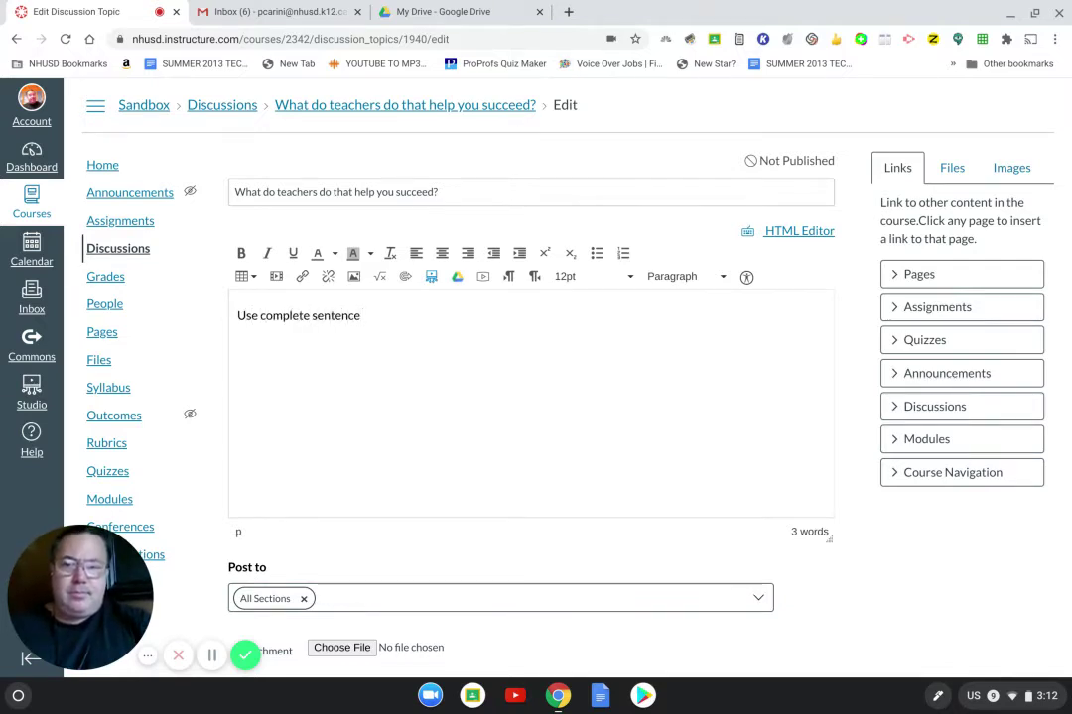
{"action": "type", "text": ". Writ"}
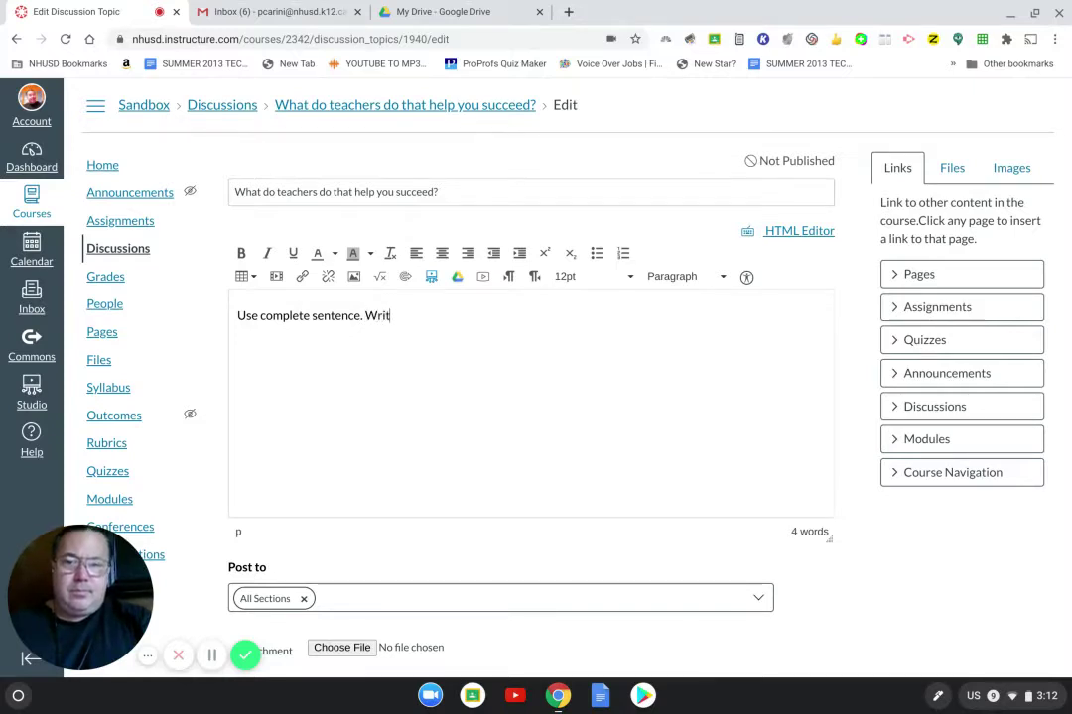
{"action": "type", "text": "e a"}
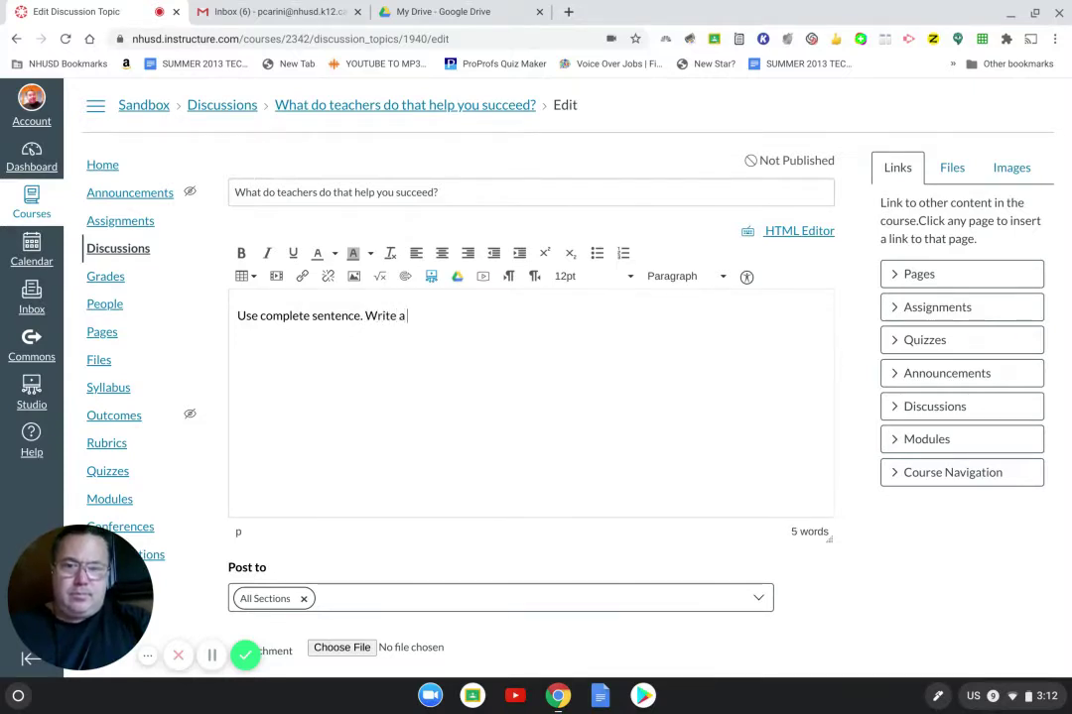
{"action": "type", "text": " 4 to 5"}
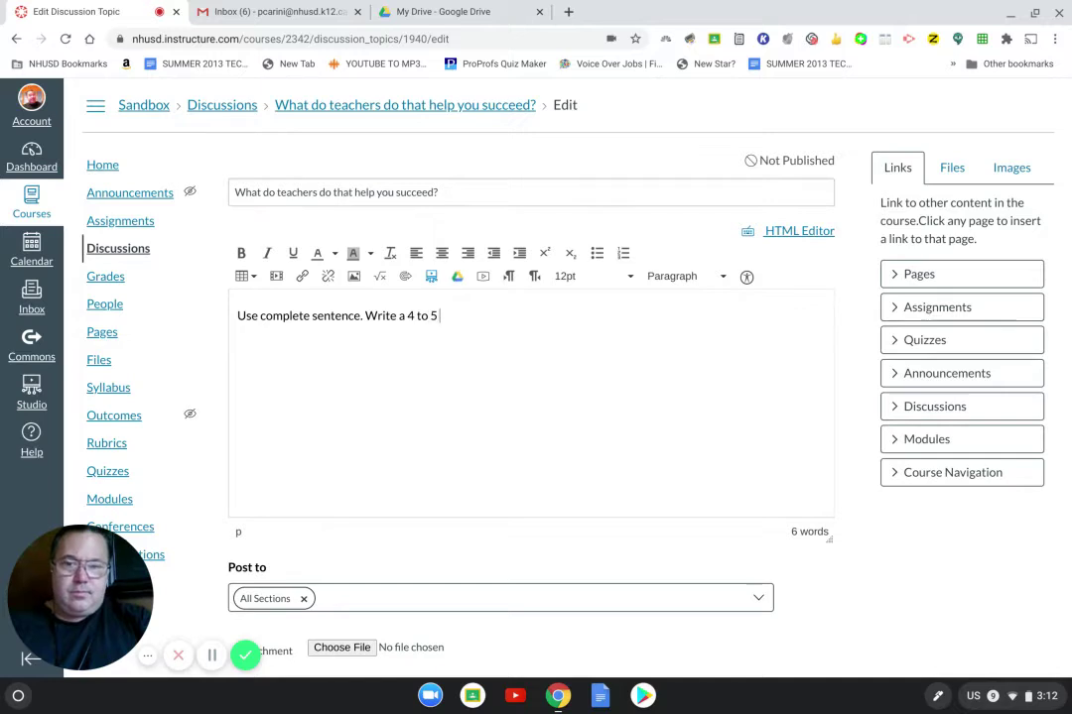
{"action": "type", "text": " sentence"}
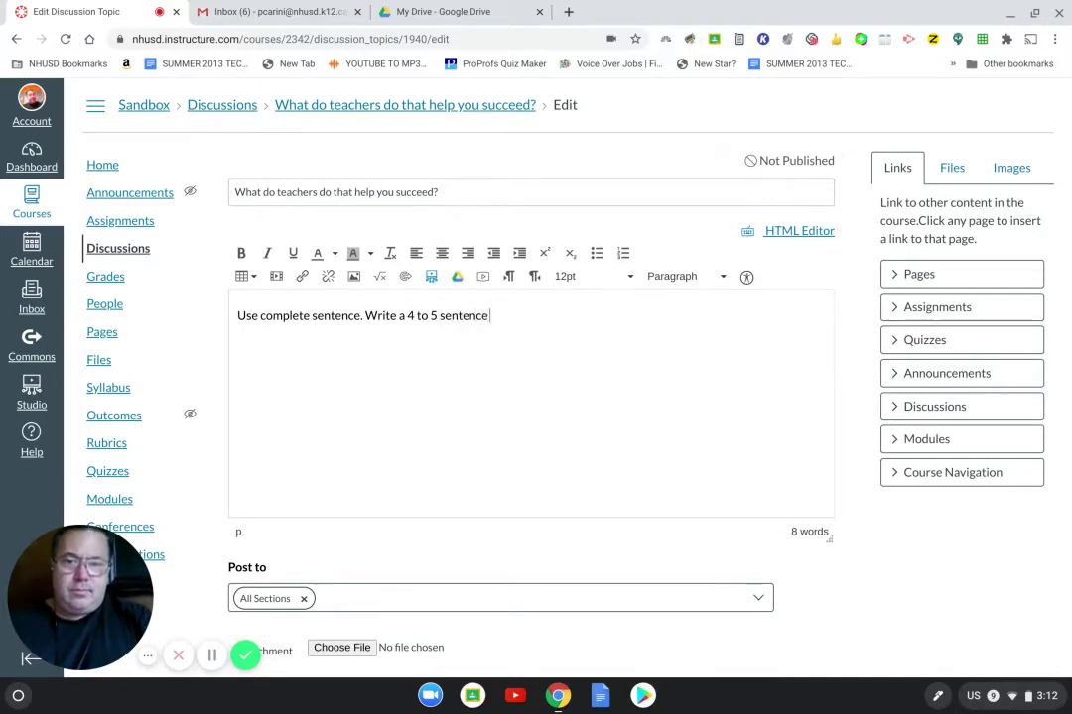
{"action": "type", "text": " paragra"}
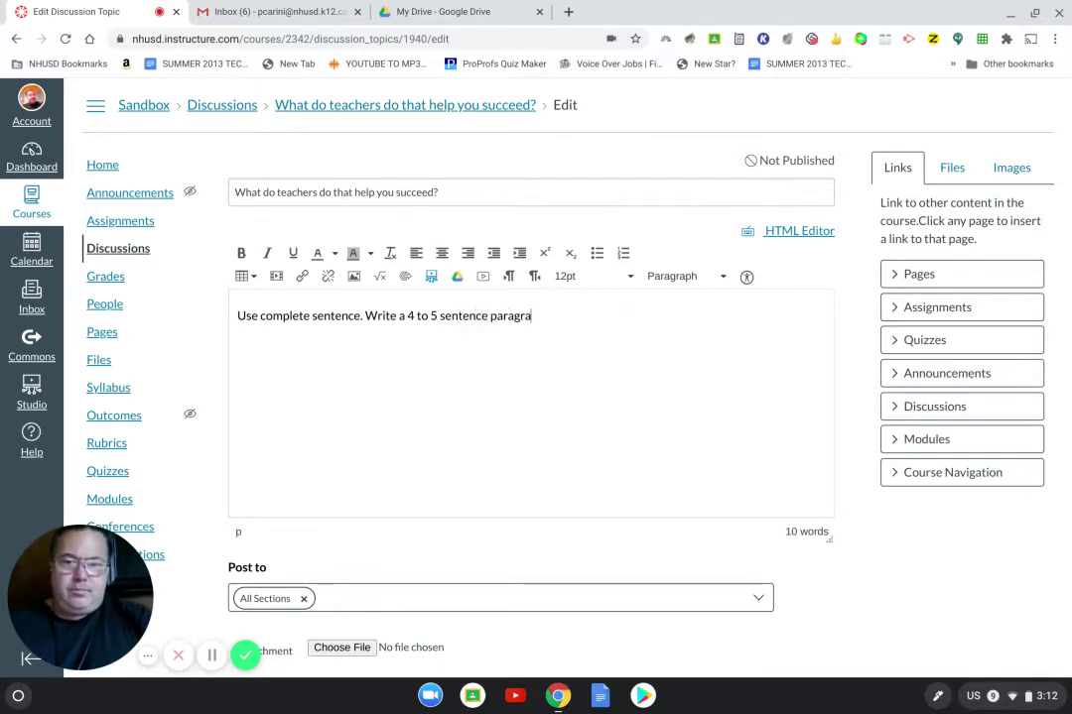
{"action": "type", "text": "ph descr"}
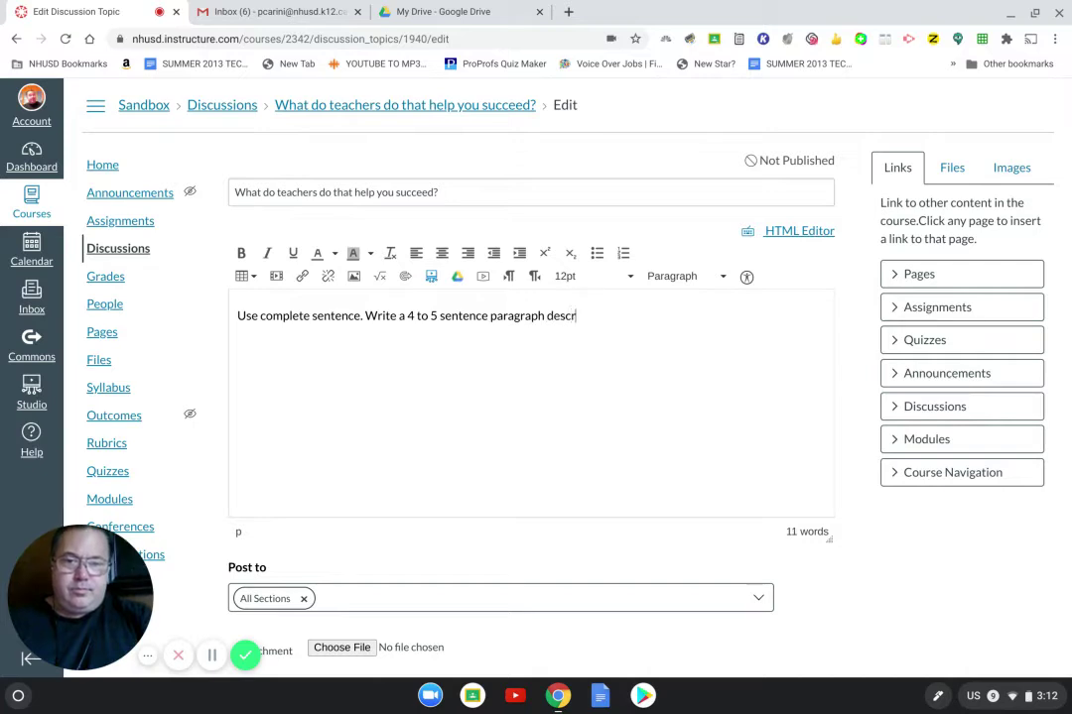
{"action": "type", "text": "ibing"}
{"action": "type", "text": "teahers"}
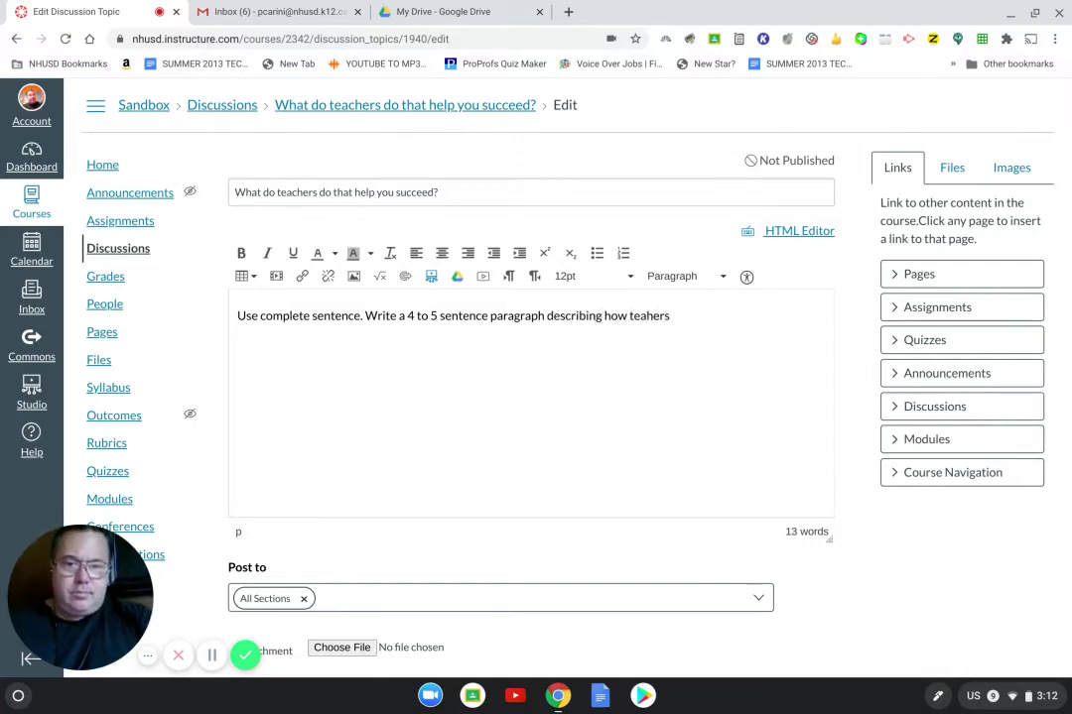
{"action": "key", "text": "BackSpace"}
{"action": "key", "text": "BackSpace"}
{"action": "key", "text": "BackSpace"}
{"action": "key", "text": "BackSpace"}
{"action": "key", "text": "BackSpace"}
{"action": "type", "text": "chers"}
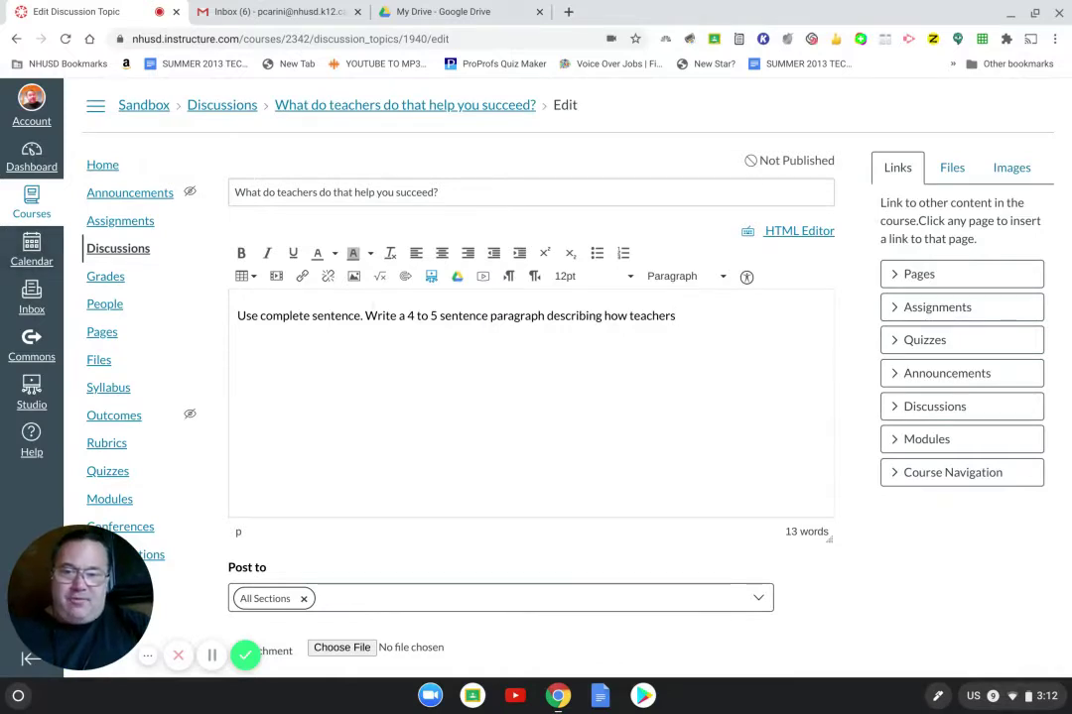
Step: Complete the prompt's second sentence with "can help students succeed." and keep a period after the first sentence
{"action": "left_click", "coordinate": [361, 315]}
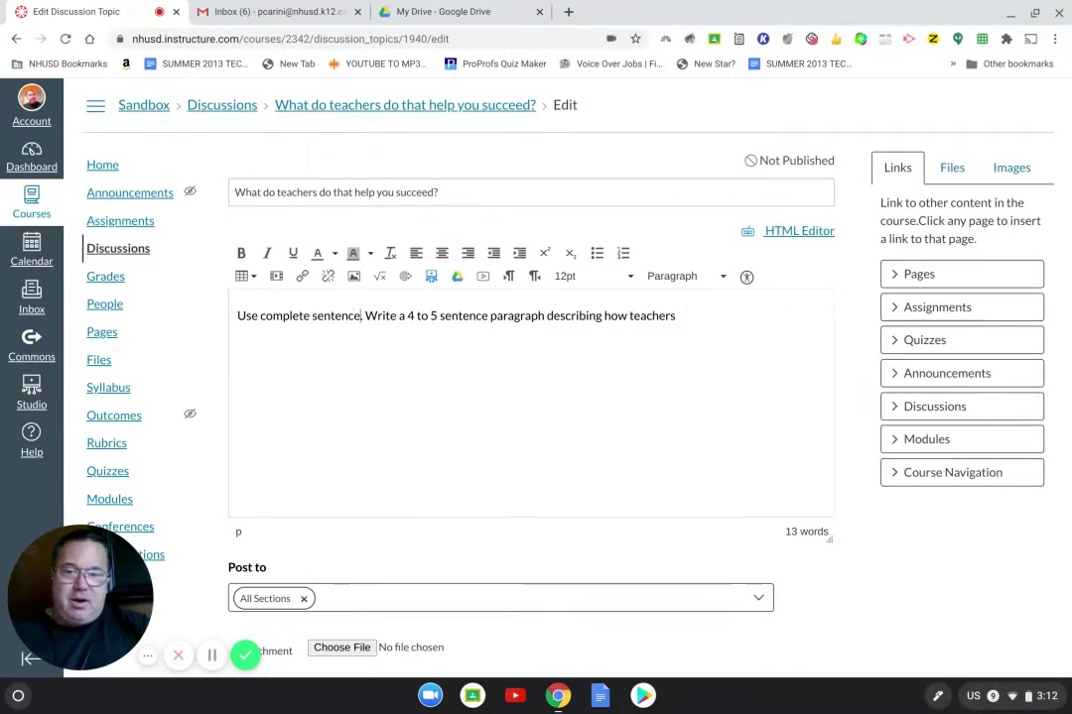
{"action": "type", "text": "."}
{"action": "left_click", "coordinate": [676, 315]}
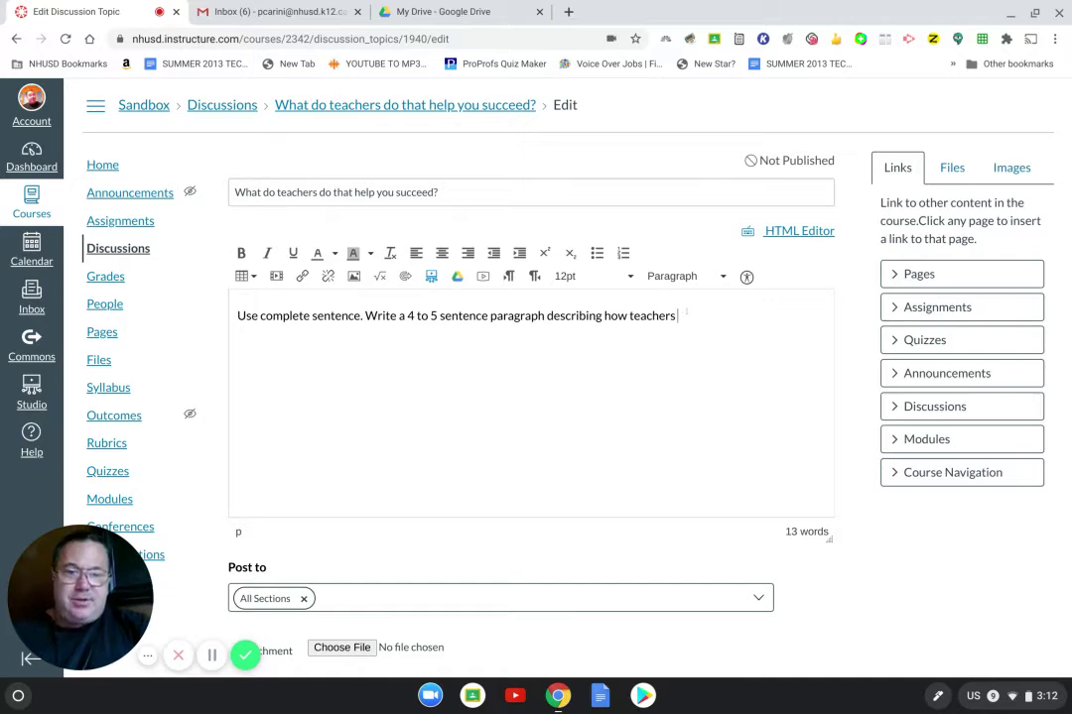
{"action": "type", "text": "can help"}
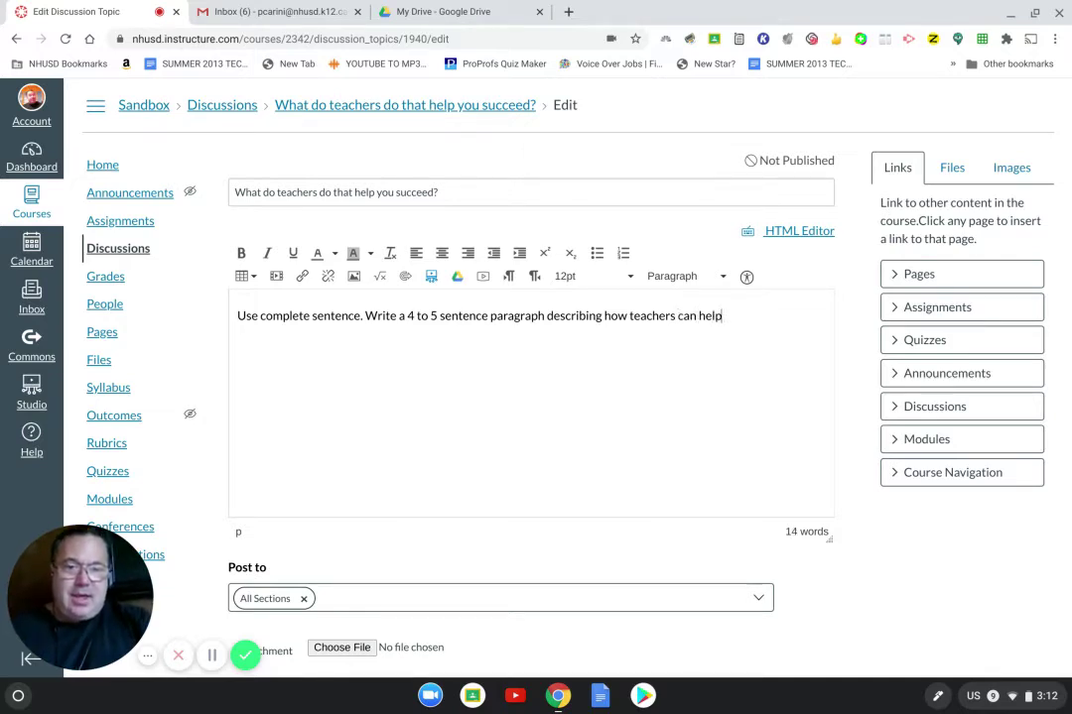
{"action": "type", "text": " students "}
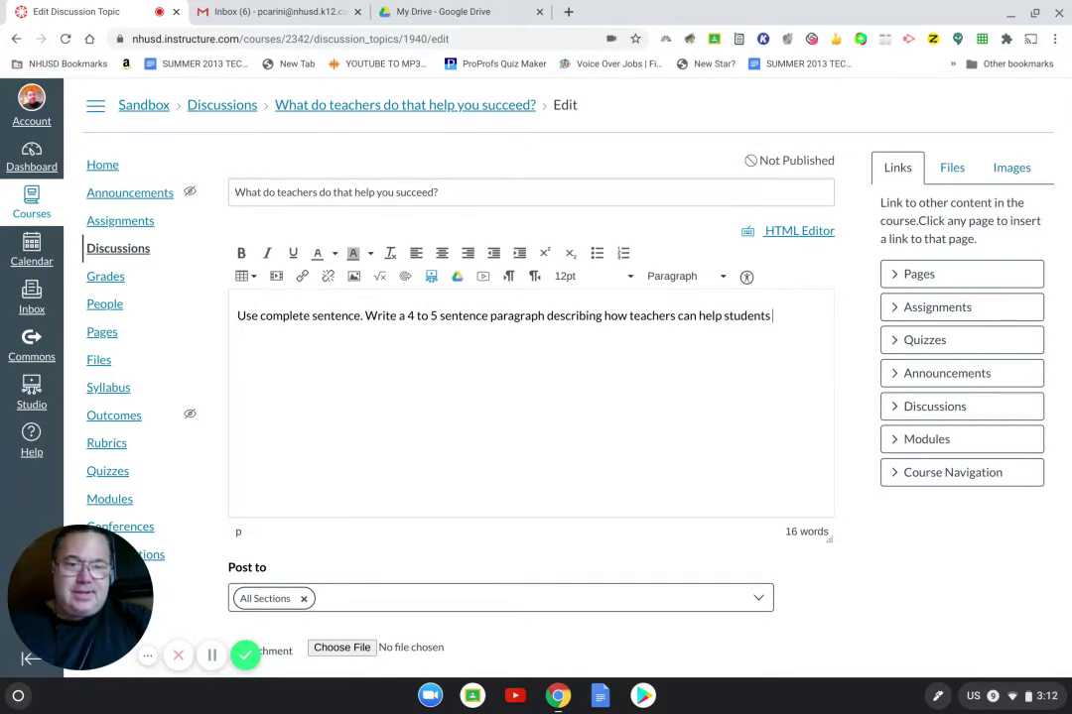
{"action": "type", "text": "succeed?"}
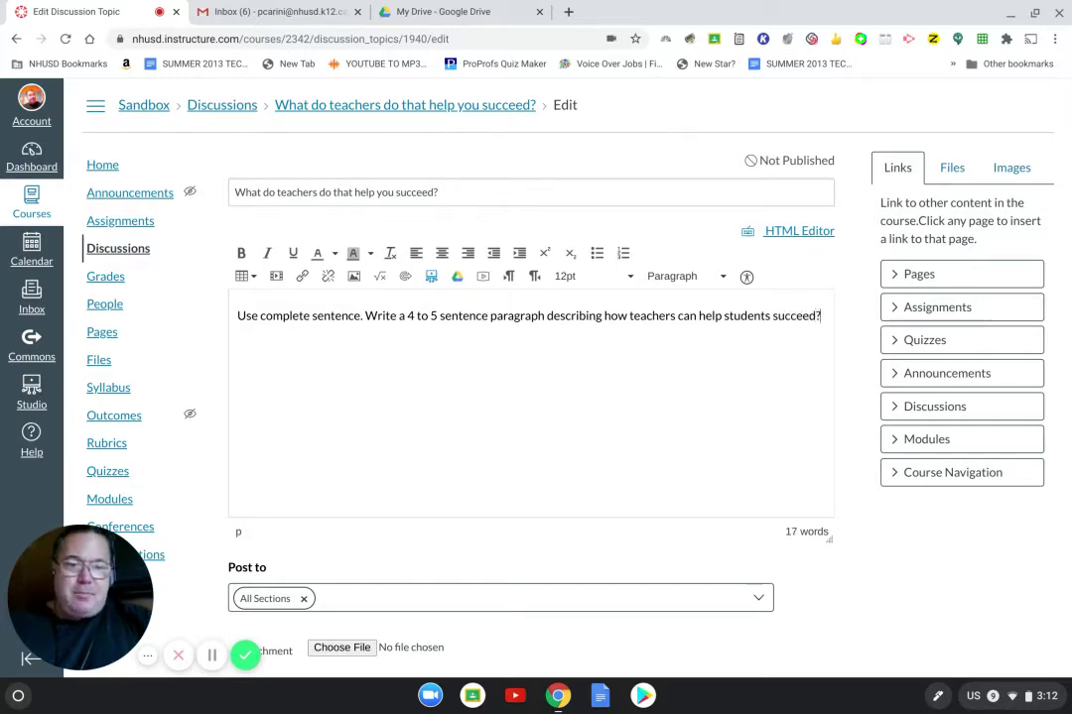
{"action": "key", "text": "BackSpace"}
{"action": "type", "text": "."}
Step: Add a second paragraph to the prompt reading "Respond to at least two other posts."
{"action": "key", "text": "Return"}
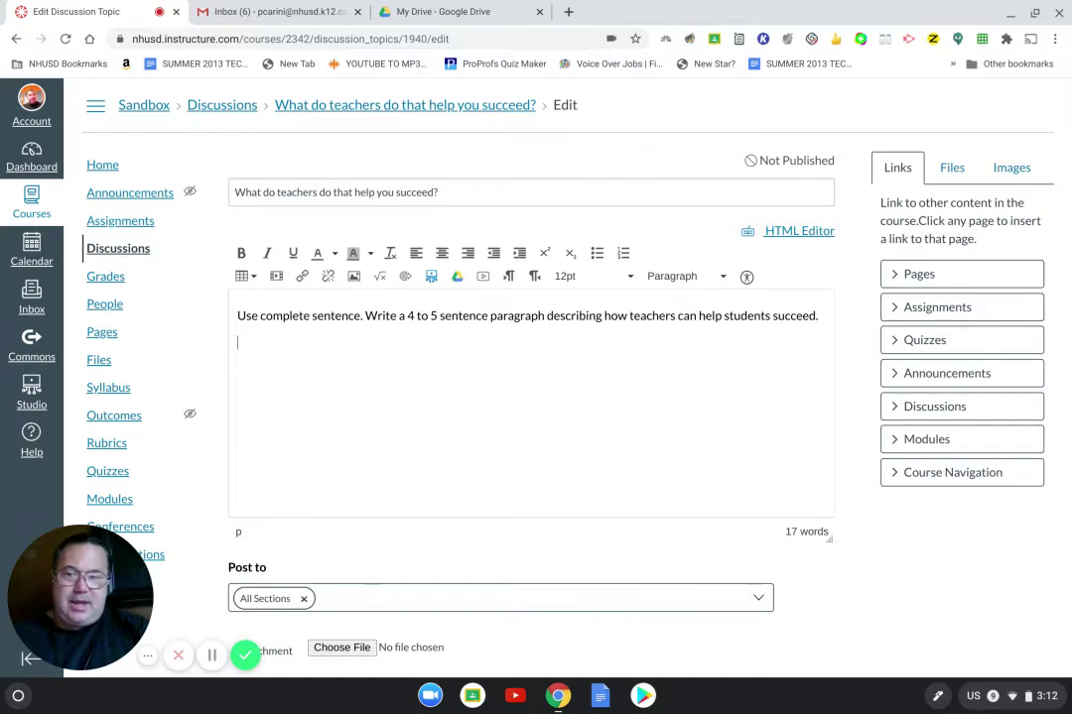
{"action": "type", "text": "Respond to two"}
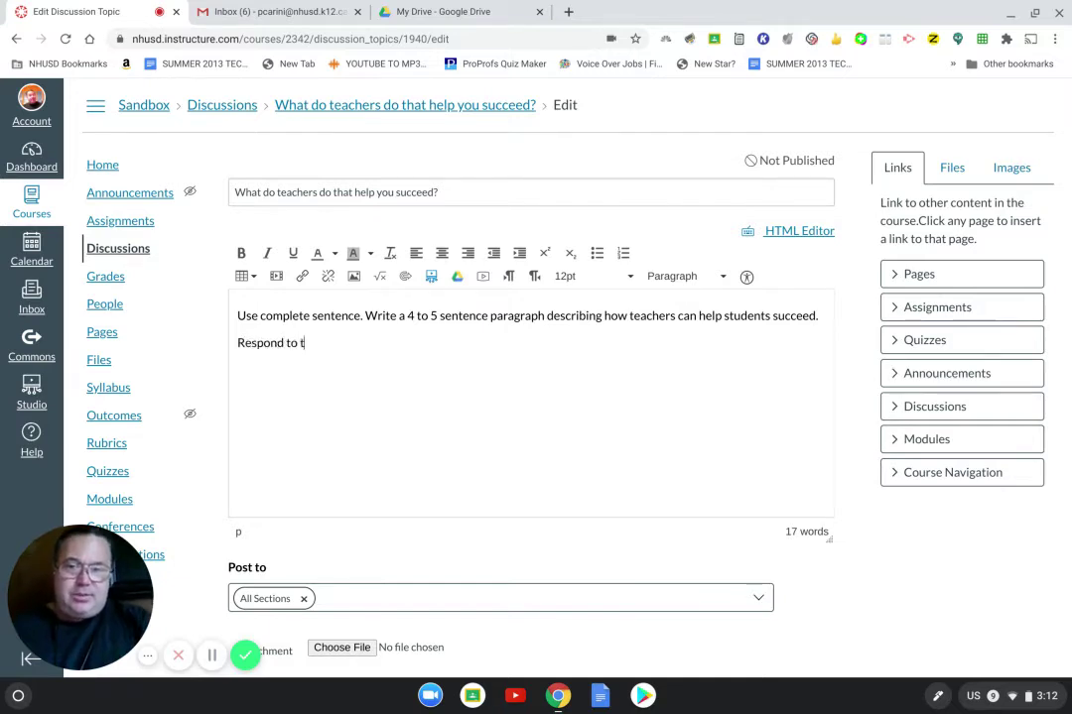
{"action": "key", "text": "BackSpace"}
{"action": "key", "text": "BackSpace"}
{"action": "key", "text": "BackSpace"}
{"action": "type", "text": "at least tw"}
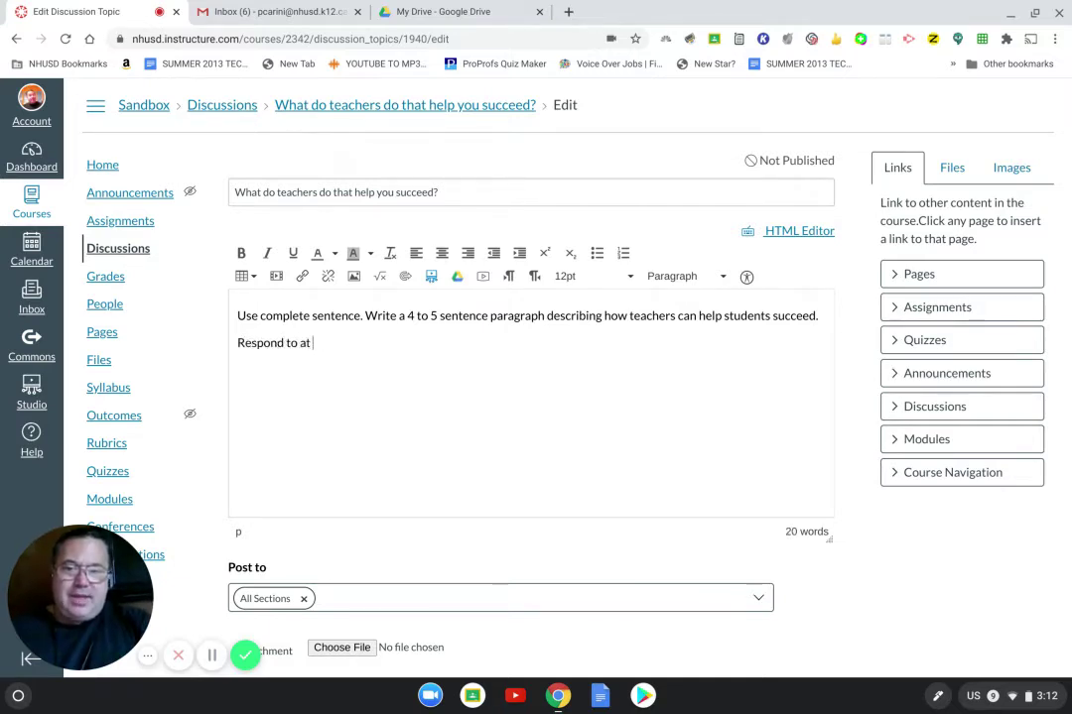
{"action": "type", "text": "o "}
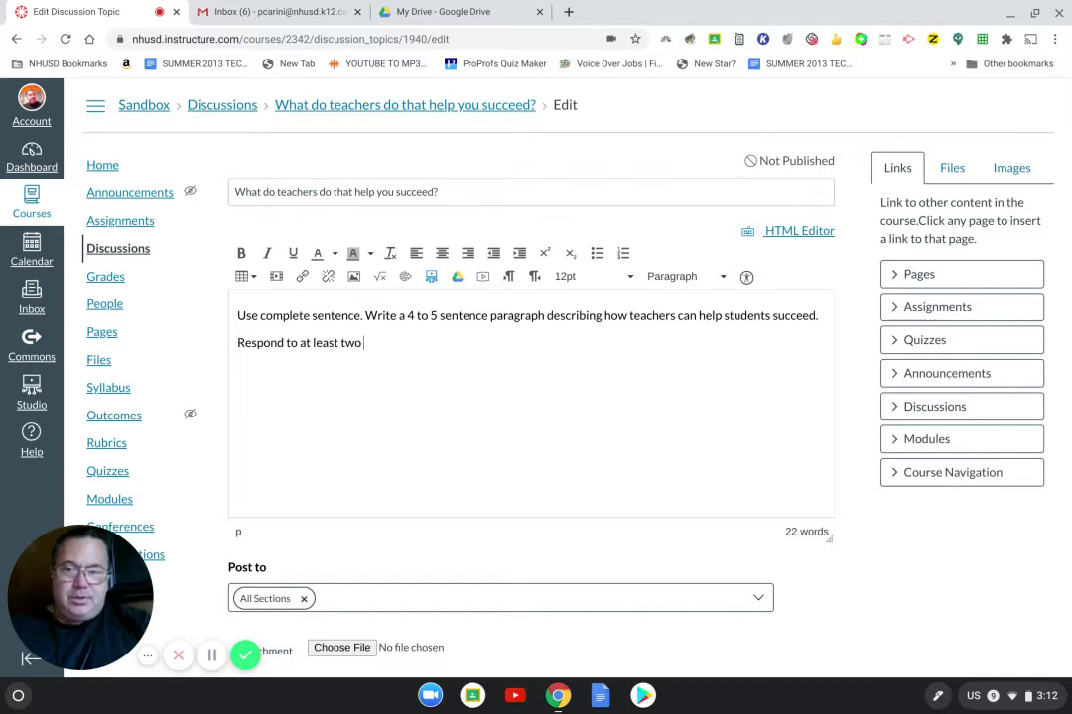
{"action": "type", "text": "other posts."}
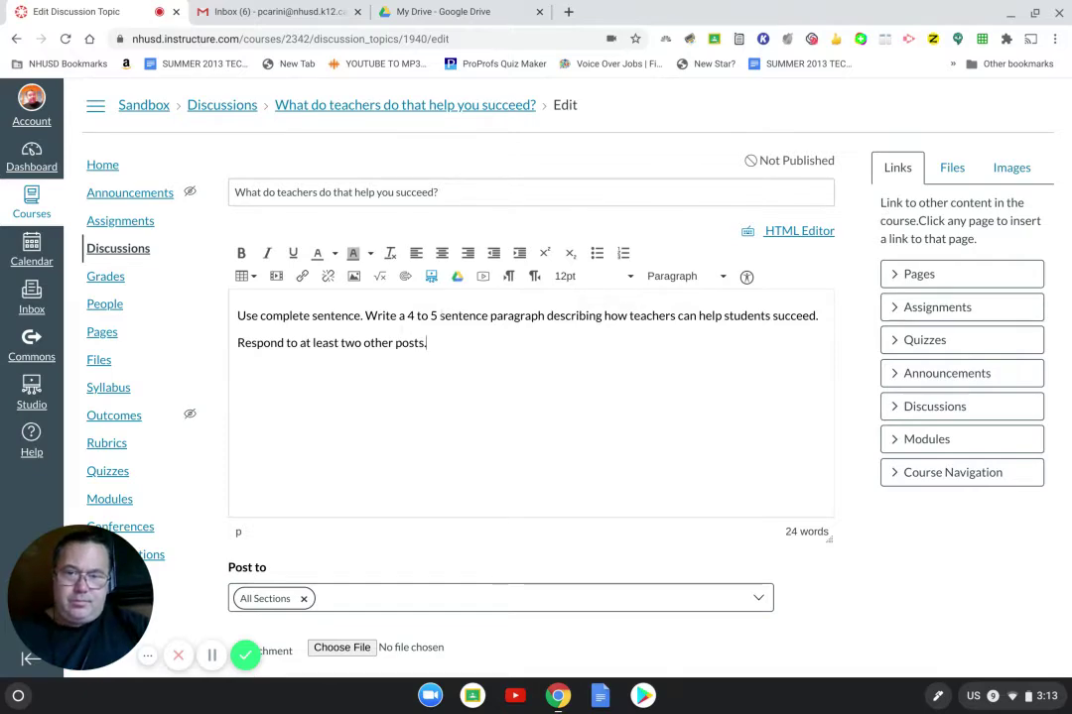
Step: Make the discussion graded and set its points possible to 5
{"action": "scroll", "coordinate": [686, 414], "scroll_direction": "down", "scroll_amount": 3}
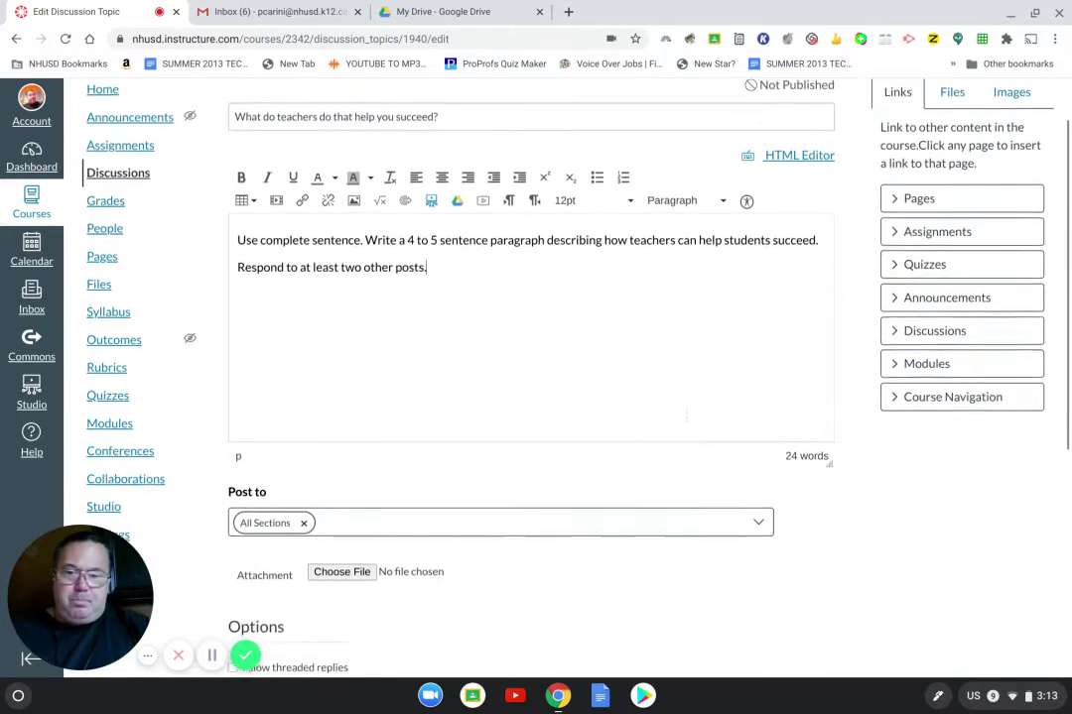
{"action": "scroll", "coordinate": [686, 414], "scroll_direction": "down", "scroll_amount": 4}
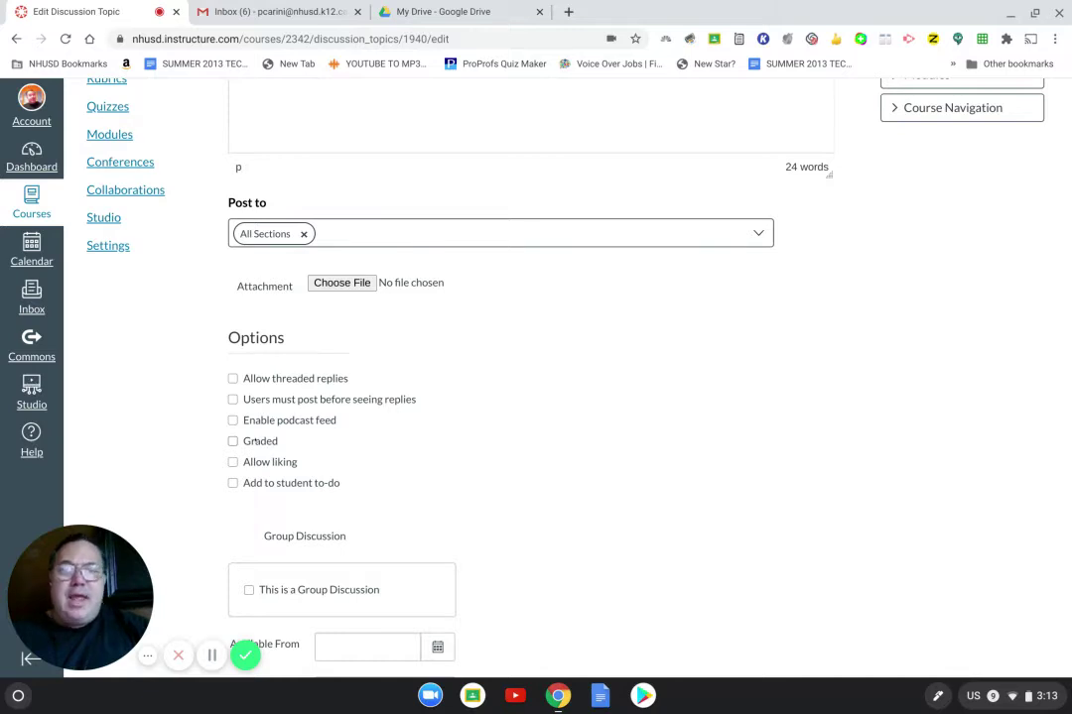
{"action": "left_click", "coordinate": [233, 441]}
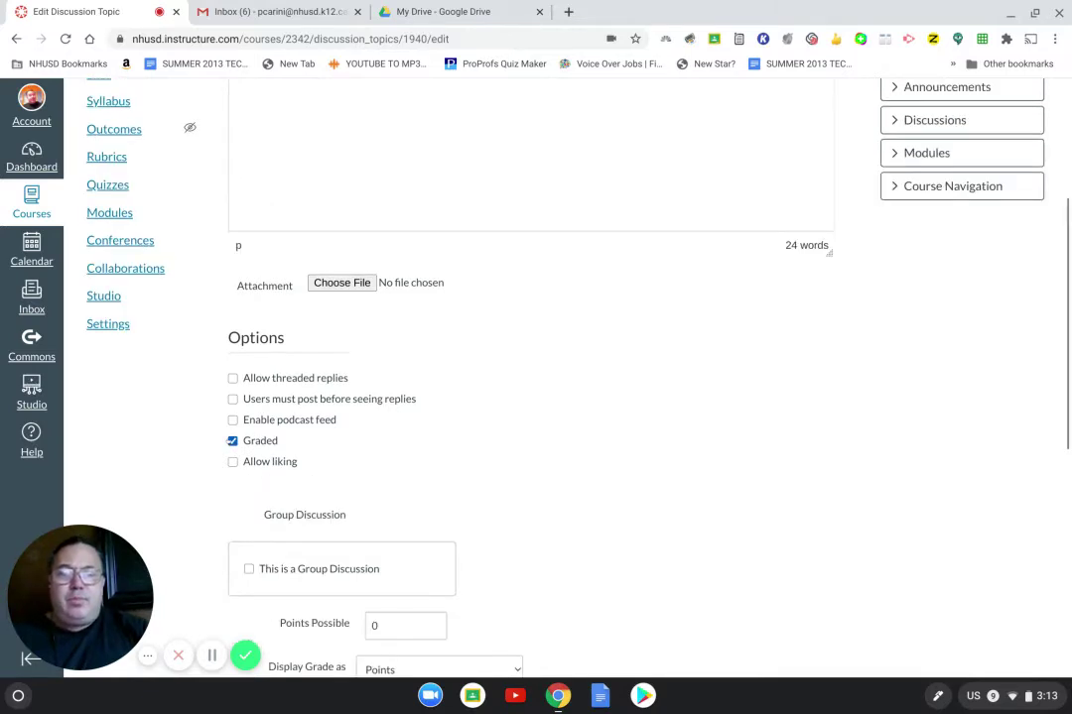
{"action": "scroll", "coordinate": [524, 447], "scroll_direction": "down", "scroll_amount": 1}
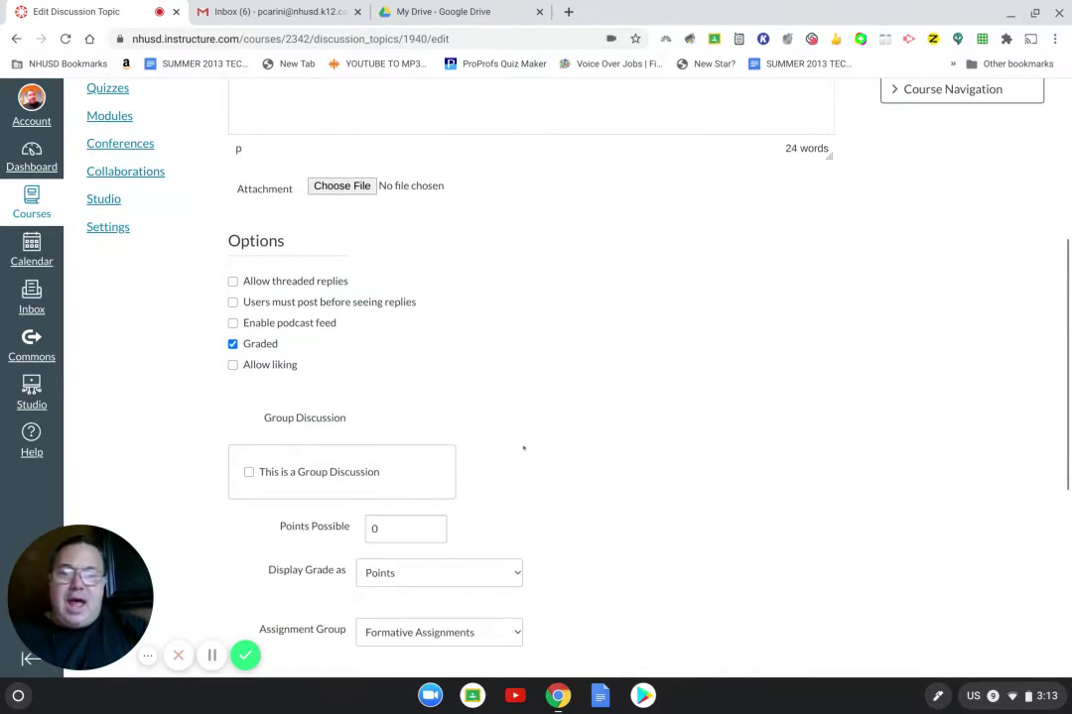
{"action": "scroll", "coordinate": [521, 448], "scroll_direction": "down", "scroll_amount": 1}
{"action": "left_click", "coordinate": [408, 490]}
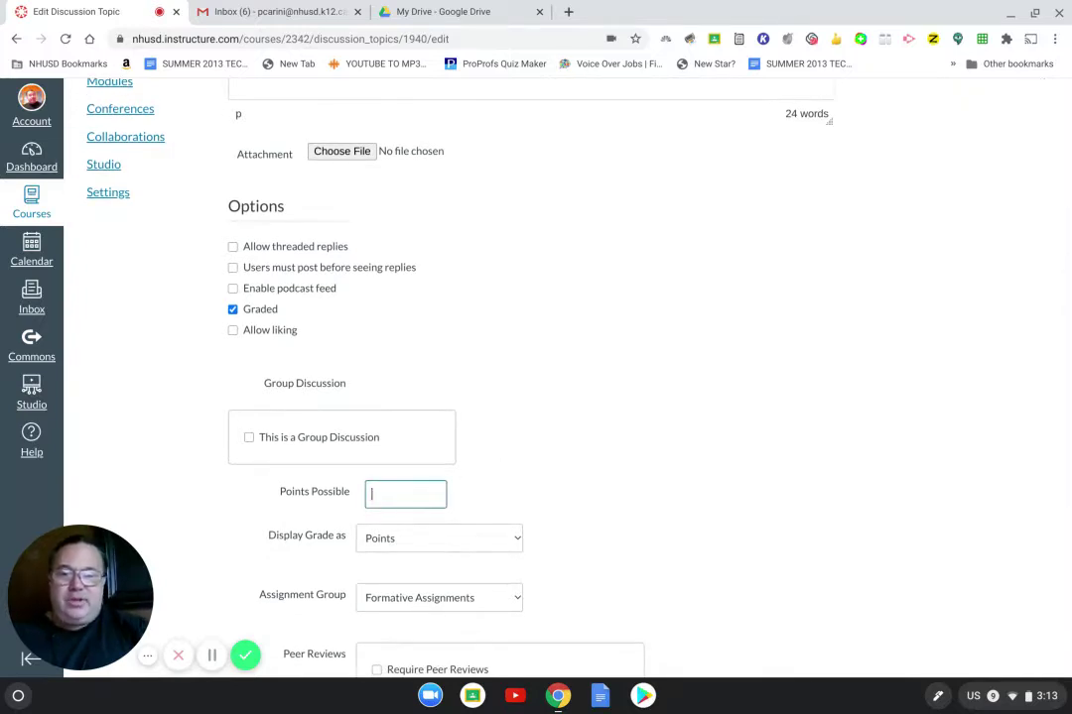
{"action": "type", "text": "5"}
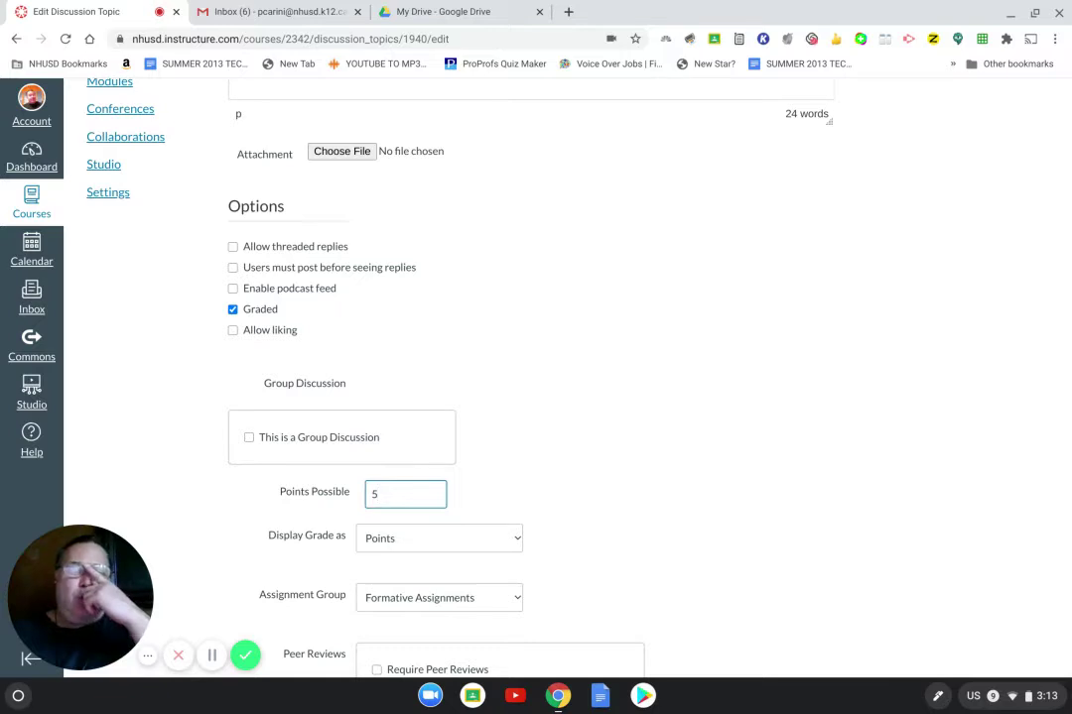
Step: Keep the grade display as Points and choose Formative Assignments as the assignment group
{"action": "scroll", "coordinate": [569, 434], "scroll_direction": "down", "scroll_amount": 2}
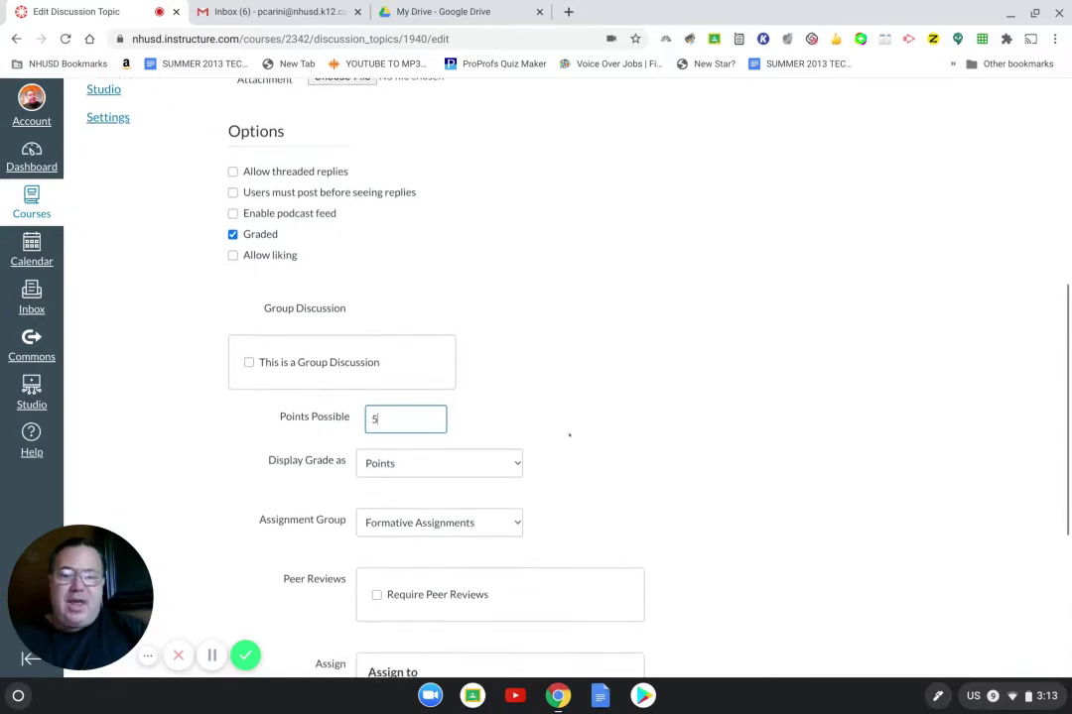
{"action": "left_click", "coordinate": [516, 433]}
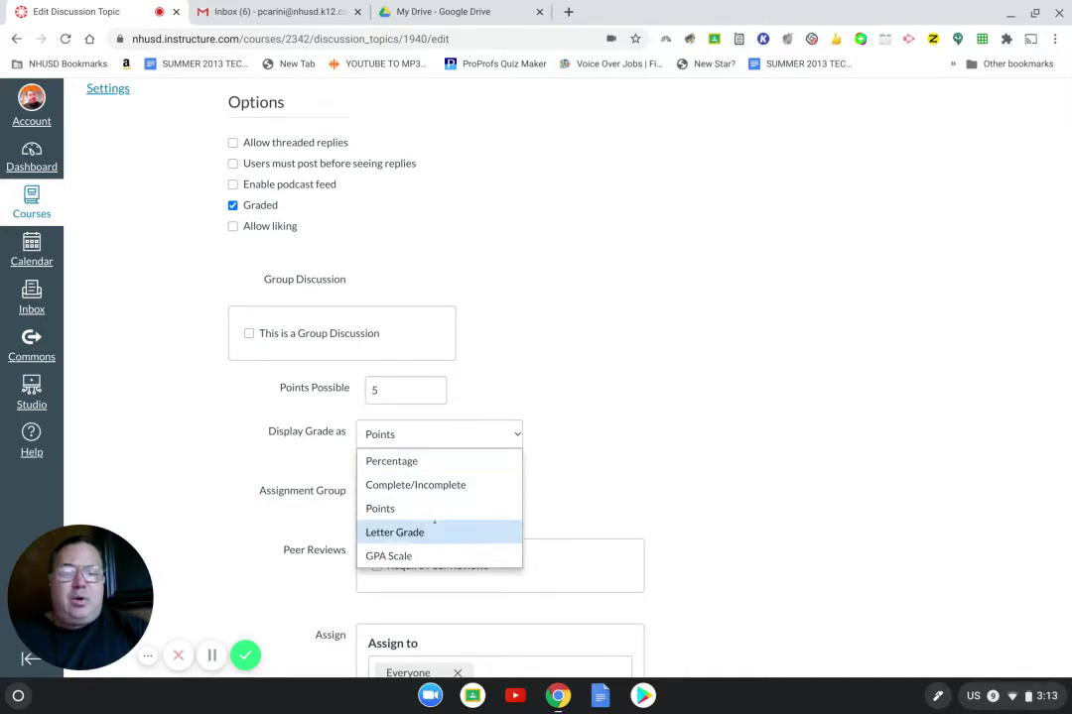
{"action": "left_click", "coordinate": [616, 372]}
{"action": "scroll", "coordinate": [616, 372], "scroll_direction": "down", "scroll_amount": 3}
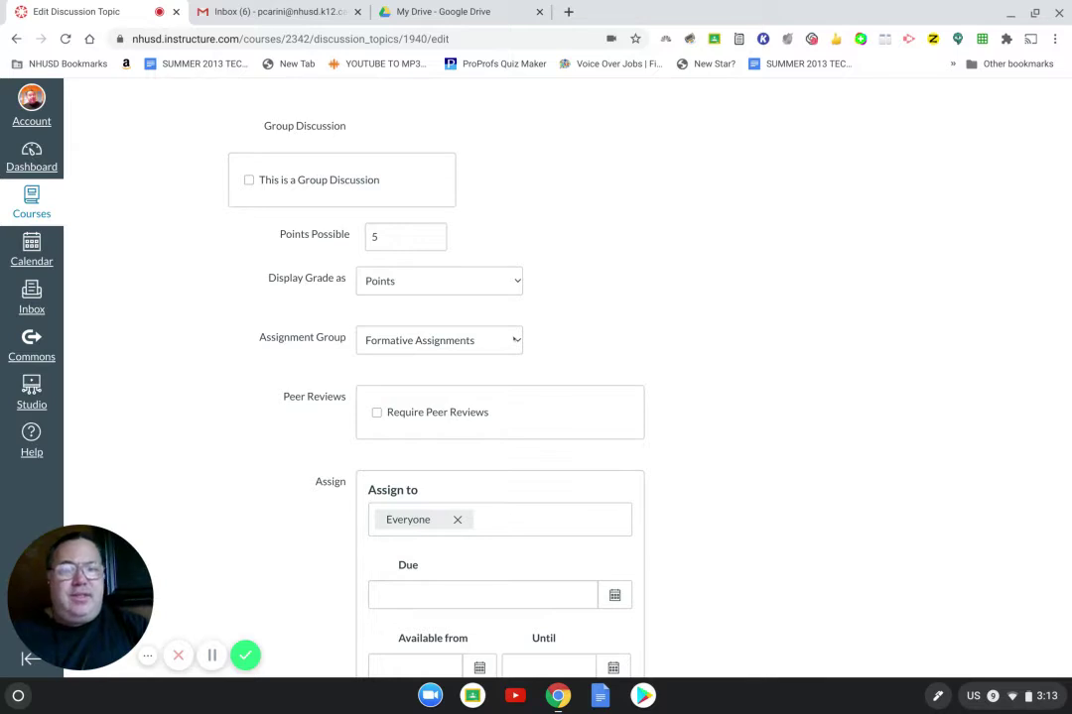
{"action": "left_click", "coordinate": [516, 340]}
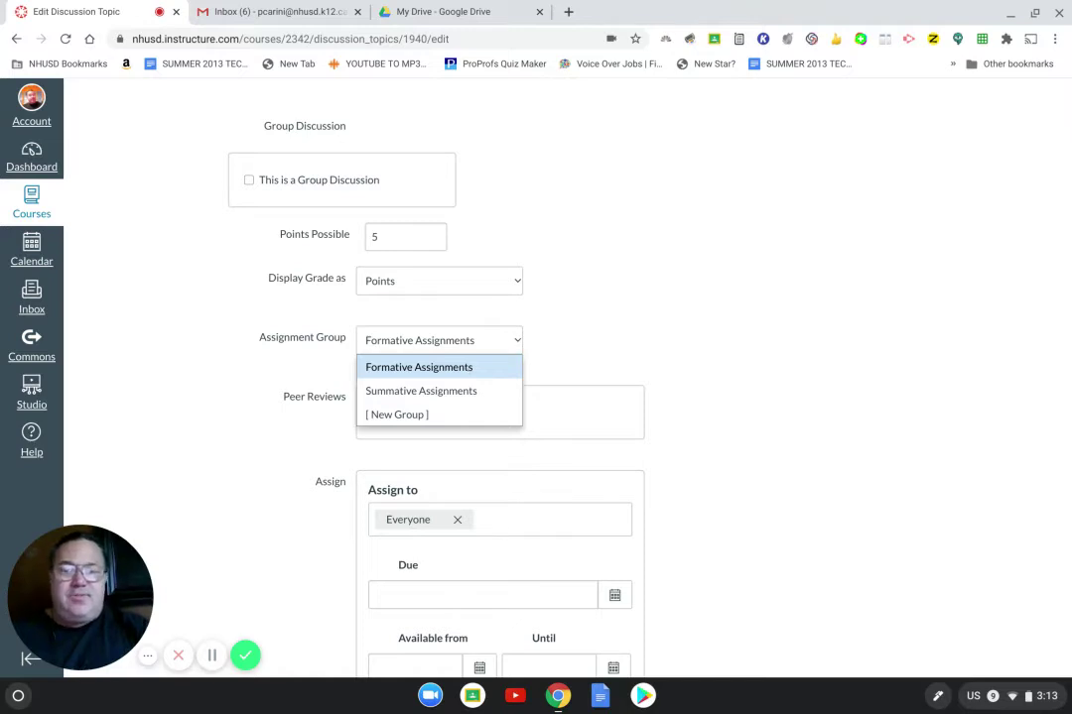
{"action": "left_click", "coordinate": [468, 367]}
Step: Make the discussion available to everyone from Aug 24 12am until Aug 30 11:59pm
{"action": "scroll", "coordinate": [598, 372], "scroll_direction": "down", "scroll_amount": 2}
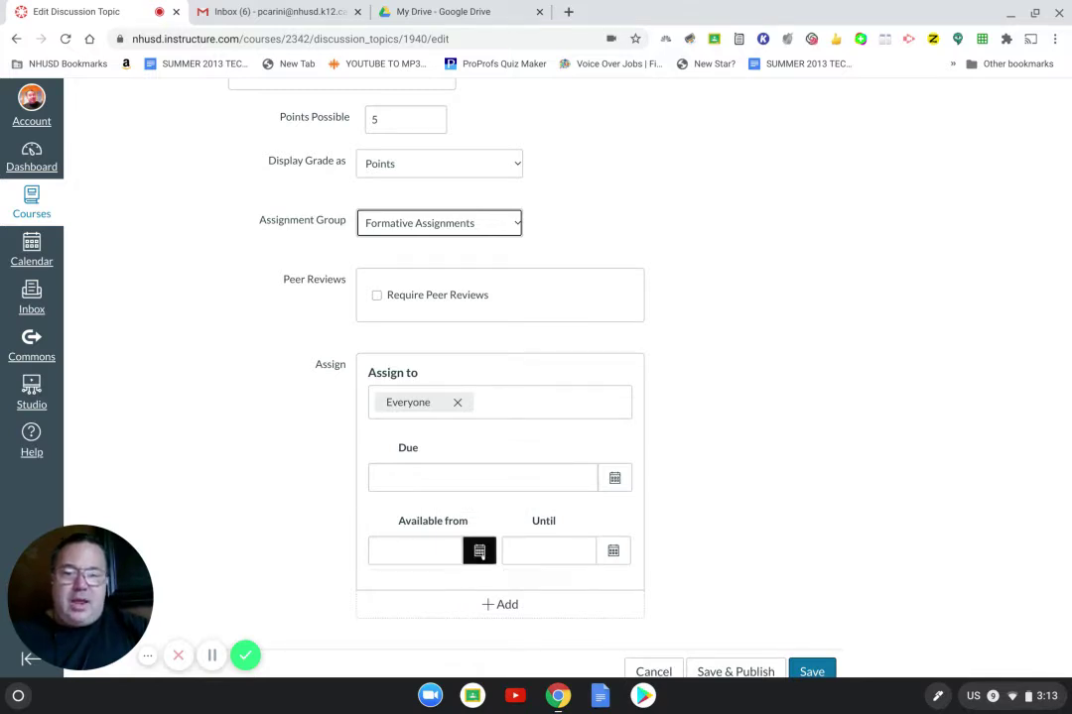
{"action": "left_click", "coordinate": [480, 551]}
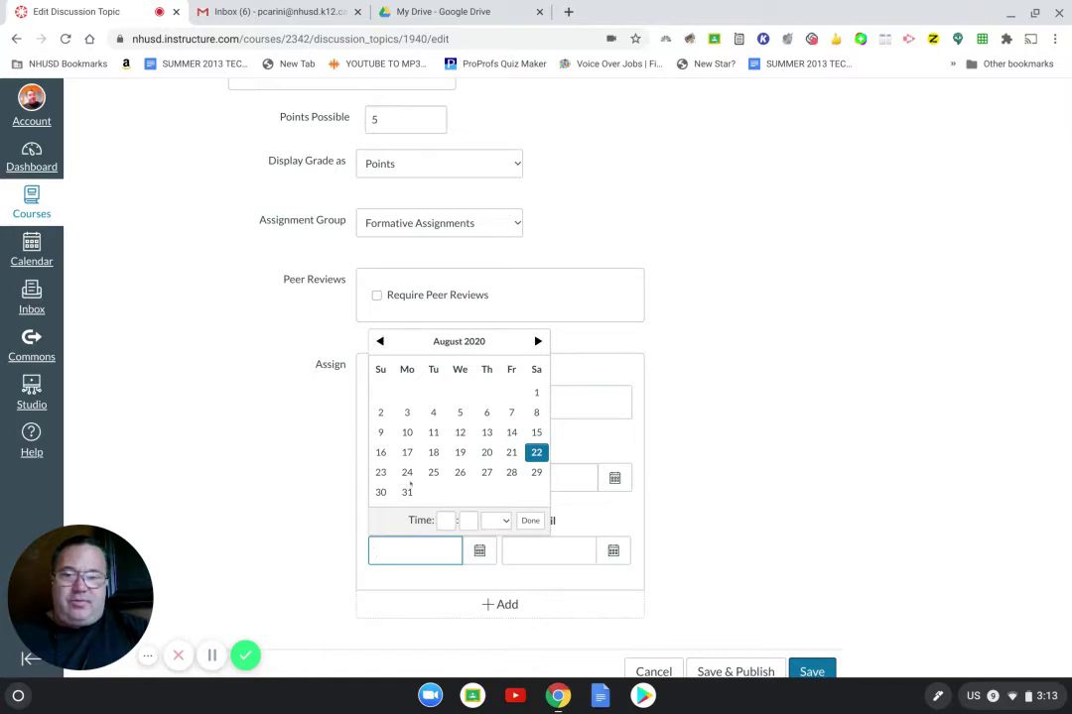
{"action": "left_click", "coordinate": [407, 472]}
{"action": "left_click", "coordinate": [612, 551]}
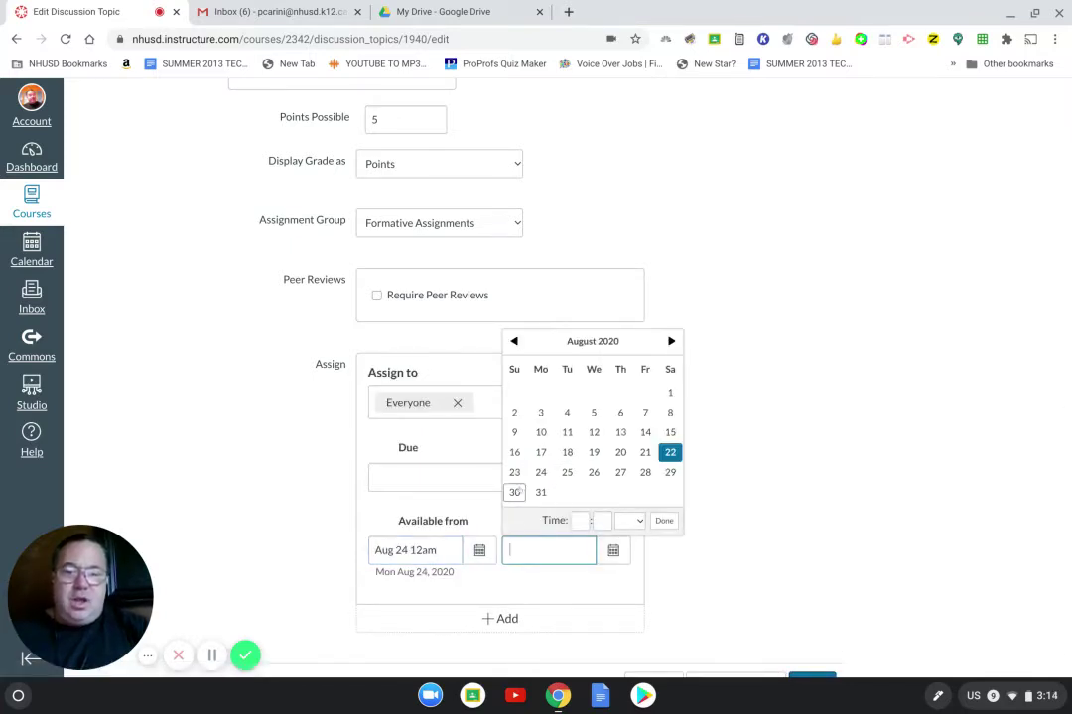
{"action": "left_click", "coordinate": [514, 492]}
{"action": "left_click", "coordinate": [809, 473]}
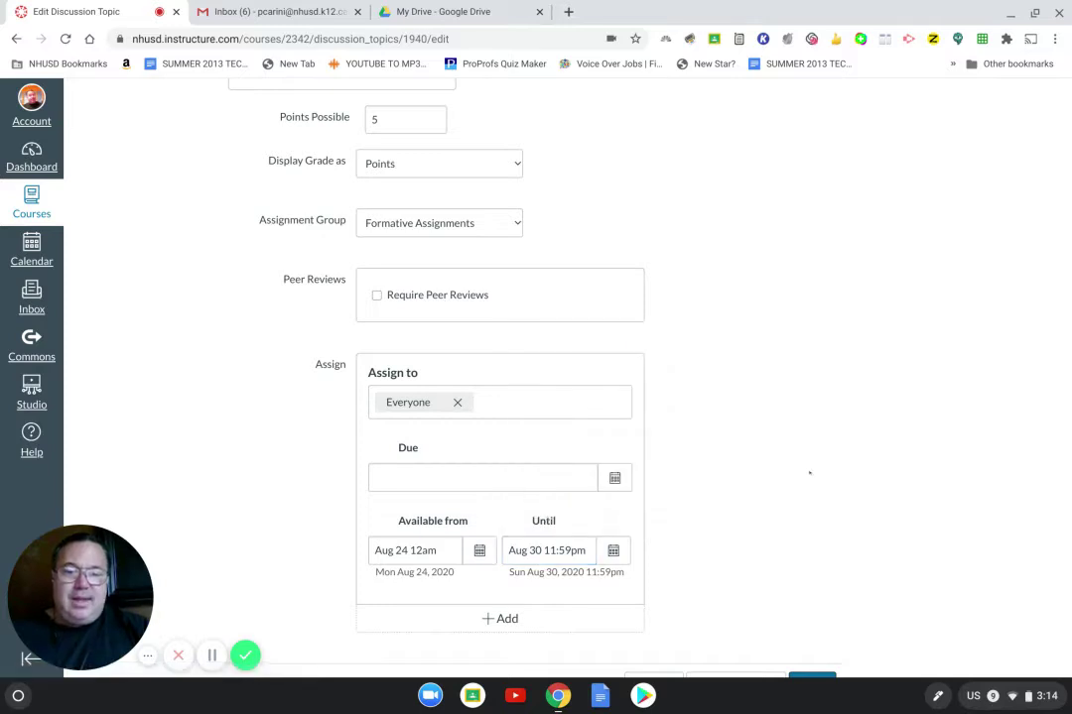
Step: Set the due date to Aug 26 11:59pm, and save and publish the discussion
{"action": "left_click", "coordinate": [556, 479]}
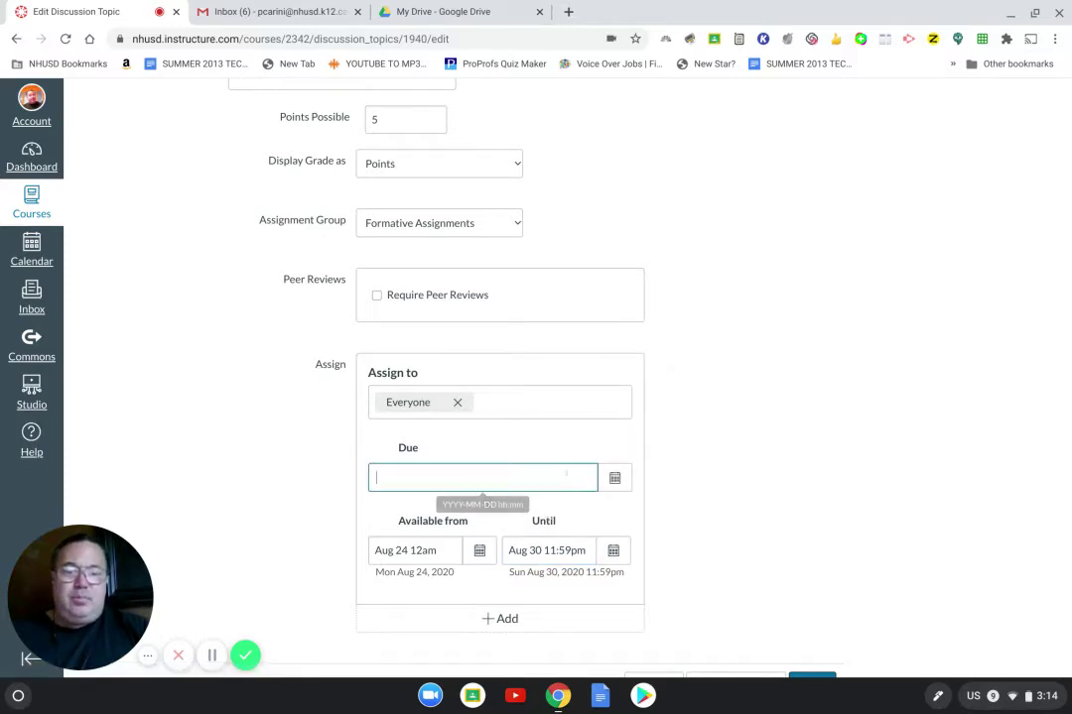
{"action": "left_click", "coordinate": [615, 478]}
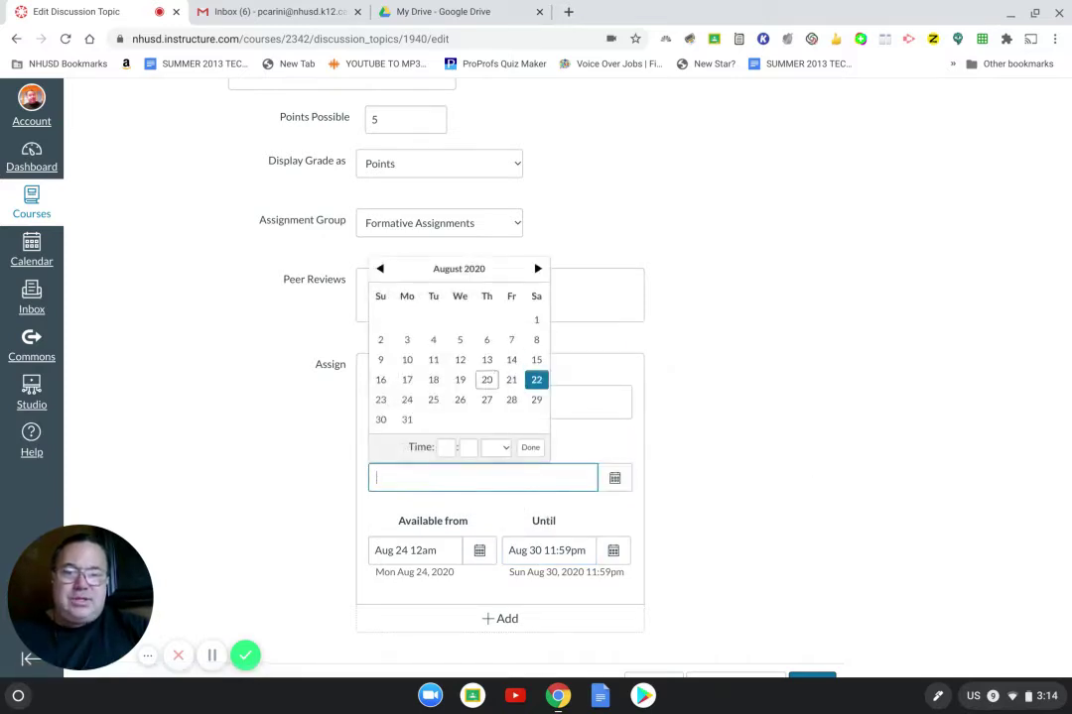
{"action": "left_click", "coordinate": [459, 400]}
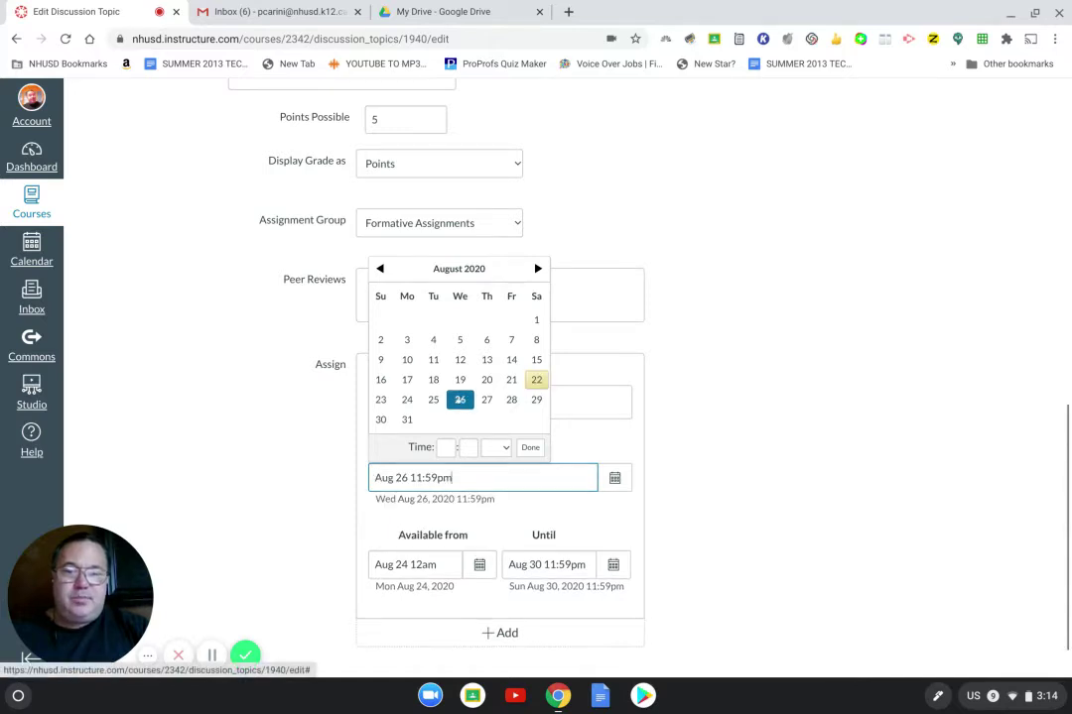
{"action": "left_click", "coordinate": [811, 417]}
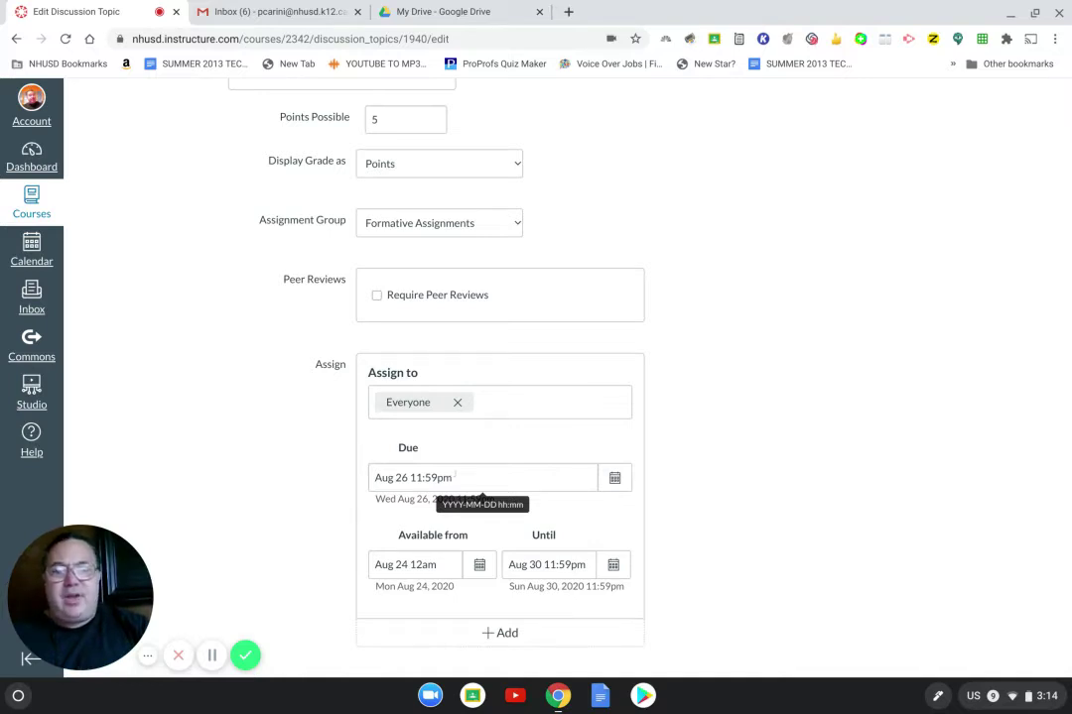
{"action": "scroll", "coordinate": [754, 517], "scroll_direction": "down", "scroll_amount": 1}
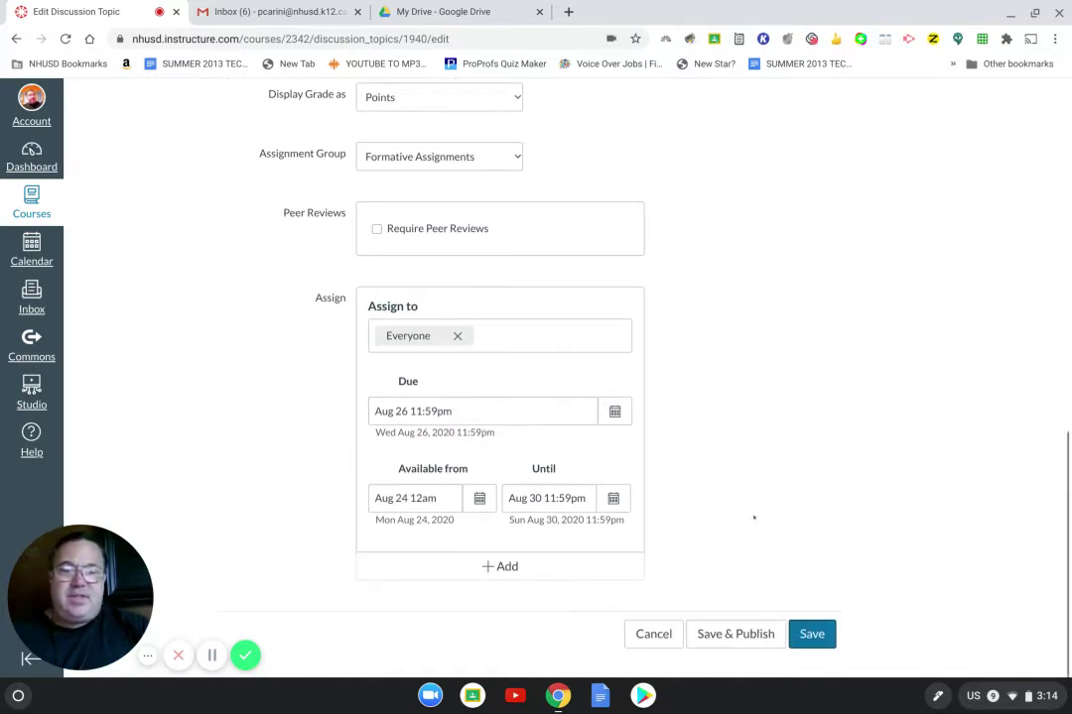
{"action": "left_click", "coordinate": [740, 631]}
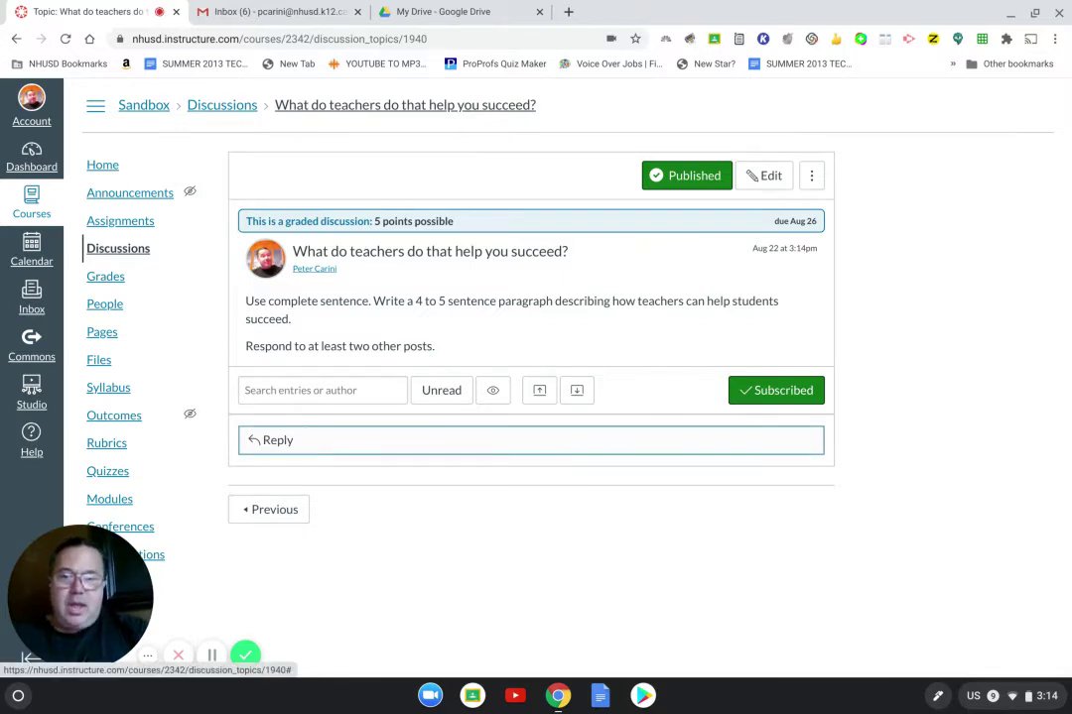
Step: Draft a test reply "asdjifals a fkj" to the published discussion and erase its text
{"action": "left_click", "coordinate": [397, 440]}
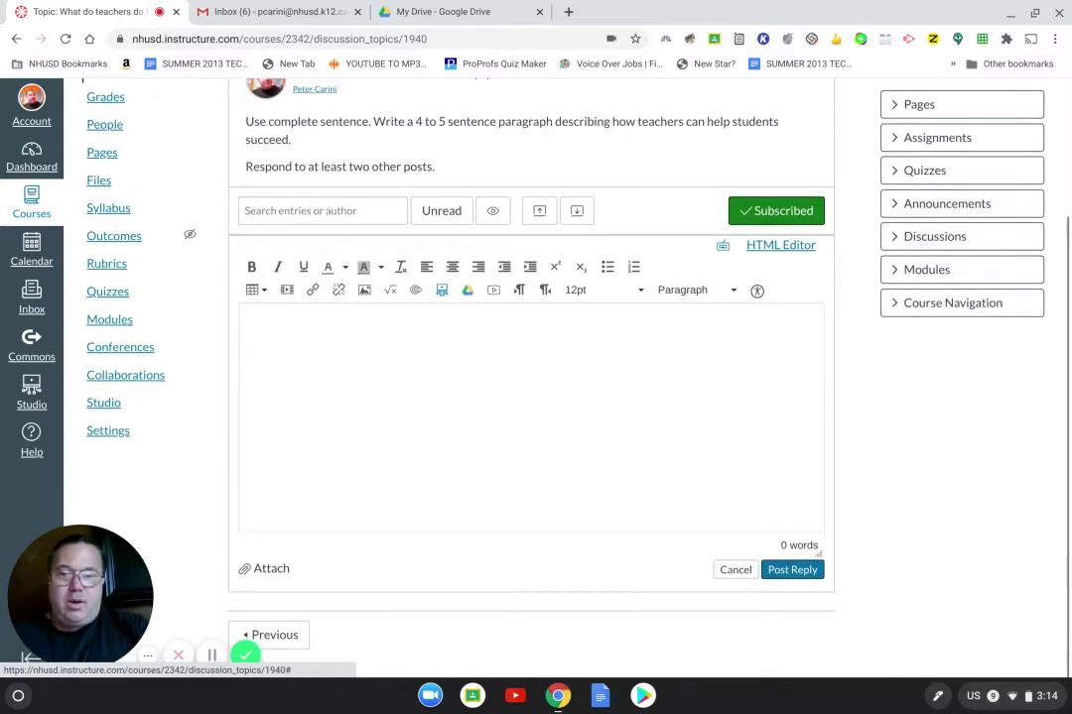
{"action": "type", "text": "asdjifals a fkj"}
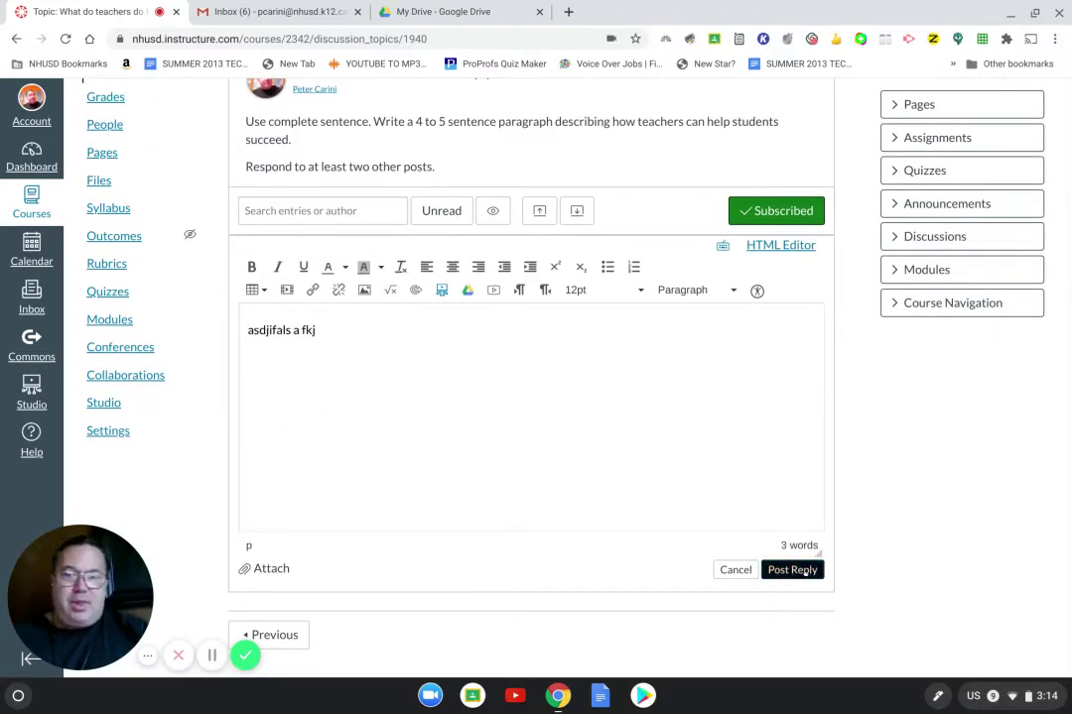
{"action": "key", "text": "BackSpace"}
{"action": "key", "text": "BackSpace"}
{"action": "key", "text": "BackSpace"}
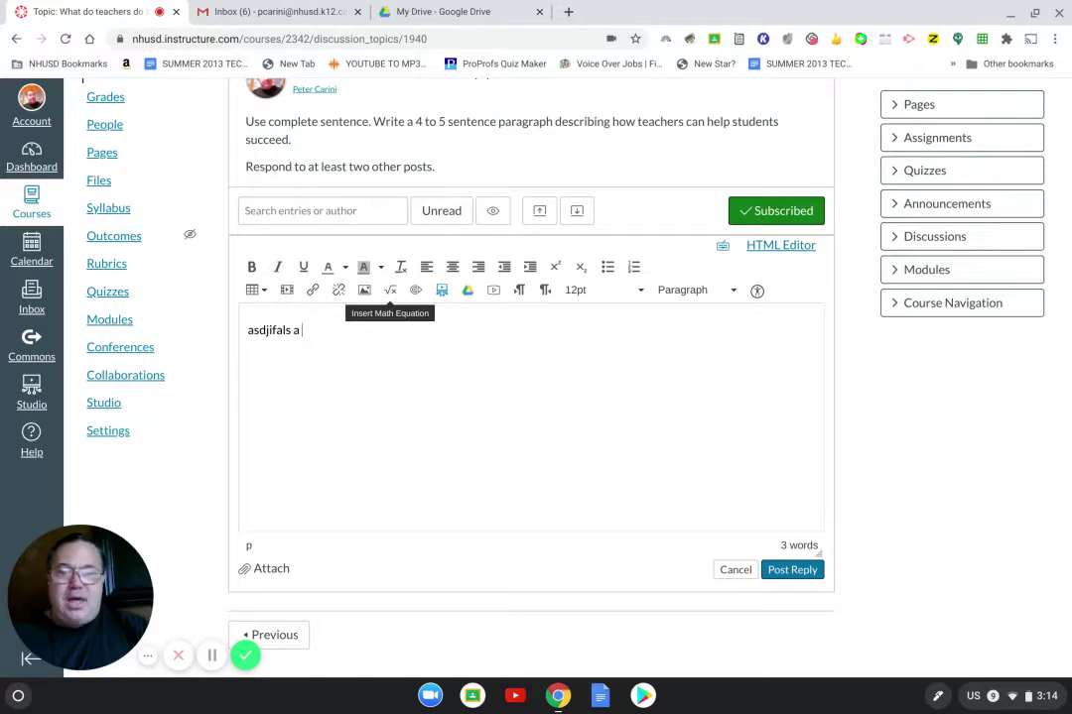
{"action": "key", "text": "BackSpace"}
{"action": "key", "text": "BackSpace"}
{"action": "key", "text": "BackSpace"}
{"action": "key", "text": "BackSpace"}
{"action": "key", "text": "BackSpace"}
{"action": "key", "text": "BackSpace"}
{"action": "key", "text": "BackSpace"}
{"action": "key", "text": "BackSpace"}
{"action": "key", "text": "BackSpace"}
{"action": "key", "text": "BackSpace"}
{"action": "key", "text": "BackSpace"}
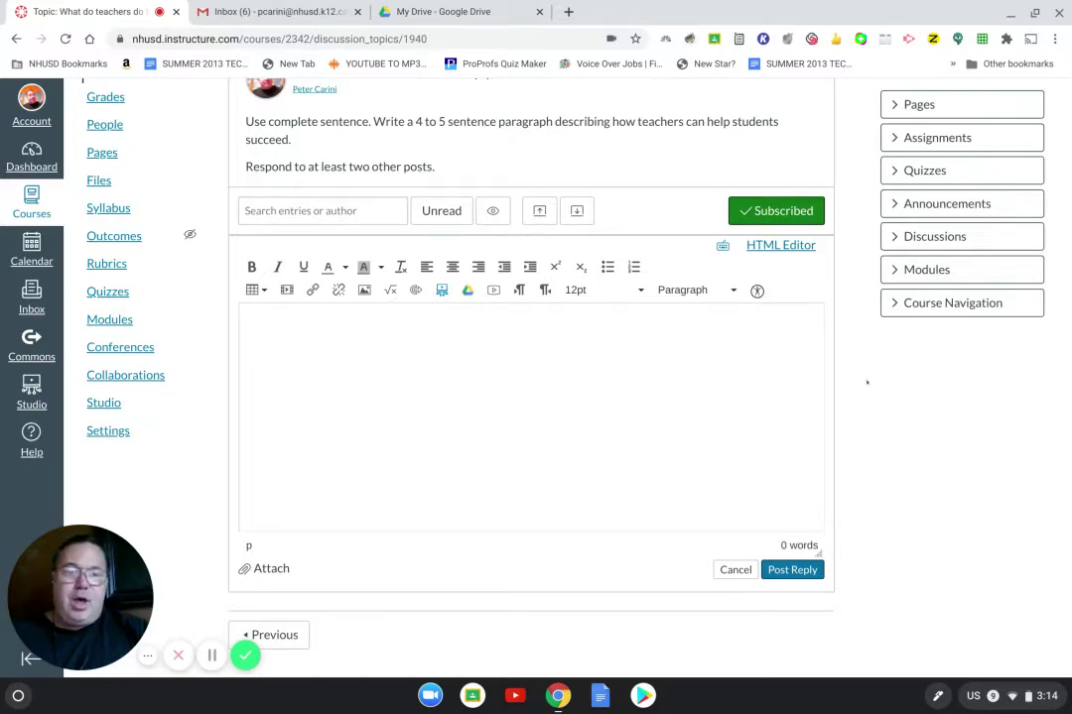
{"action": "scroll", "coordinate": [448, 404], "scroll_direction": "up", "scroll_amount": 3}
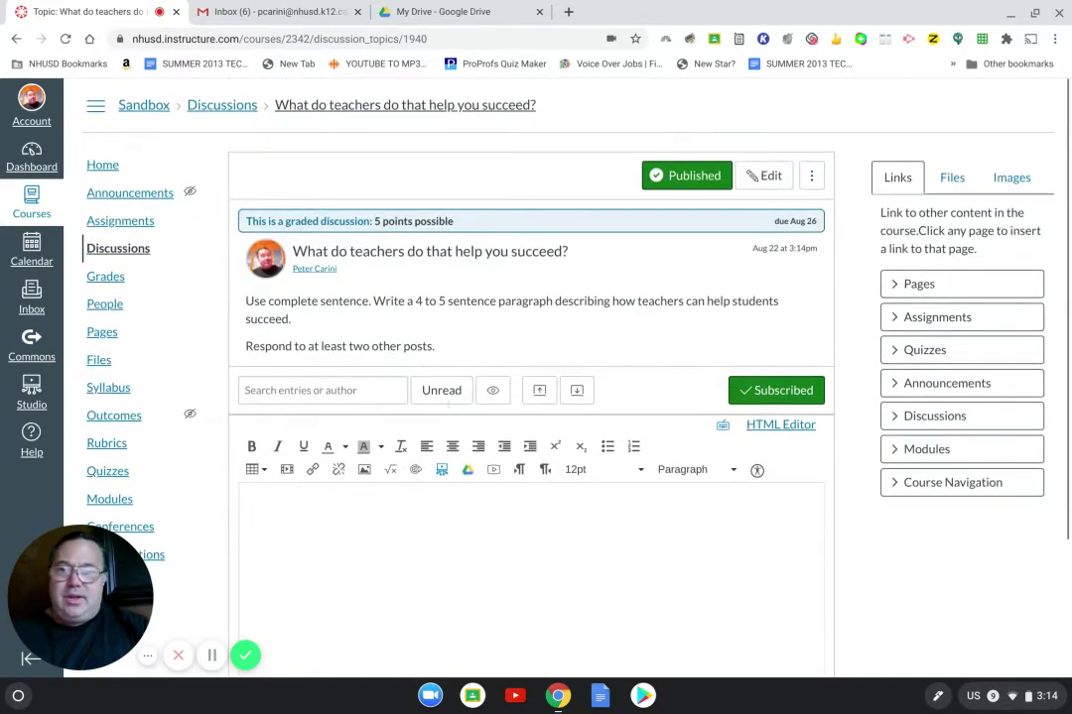
Step: Open the Biggest Pet Peeve discussion from the modules of the P3-AP/English Lit And Comp course
{"action": "left_click_drag", "start_coordinate": [79, 596], "coordinate": [953, 583]}
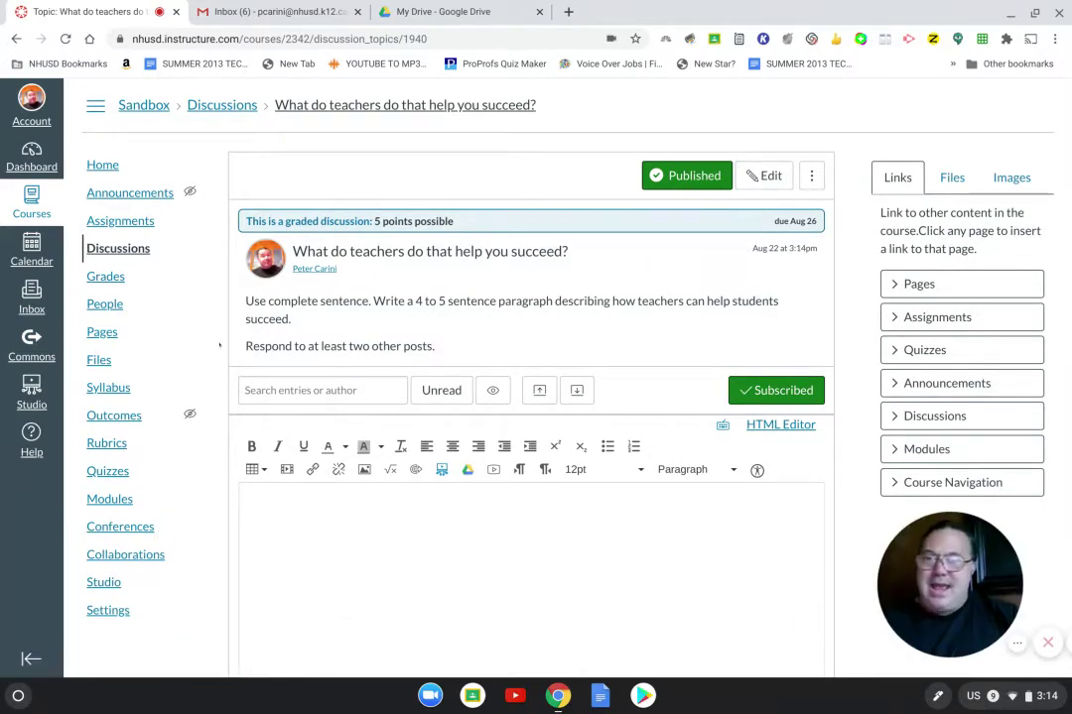
{"action": "left_click", "coordinate": [32, 204]}
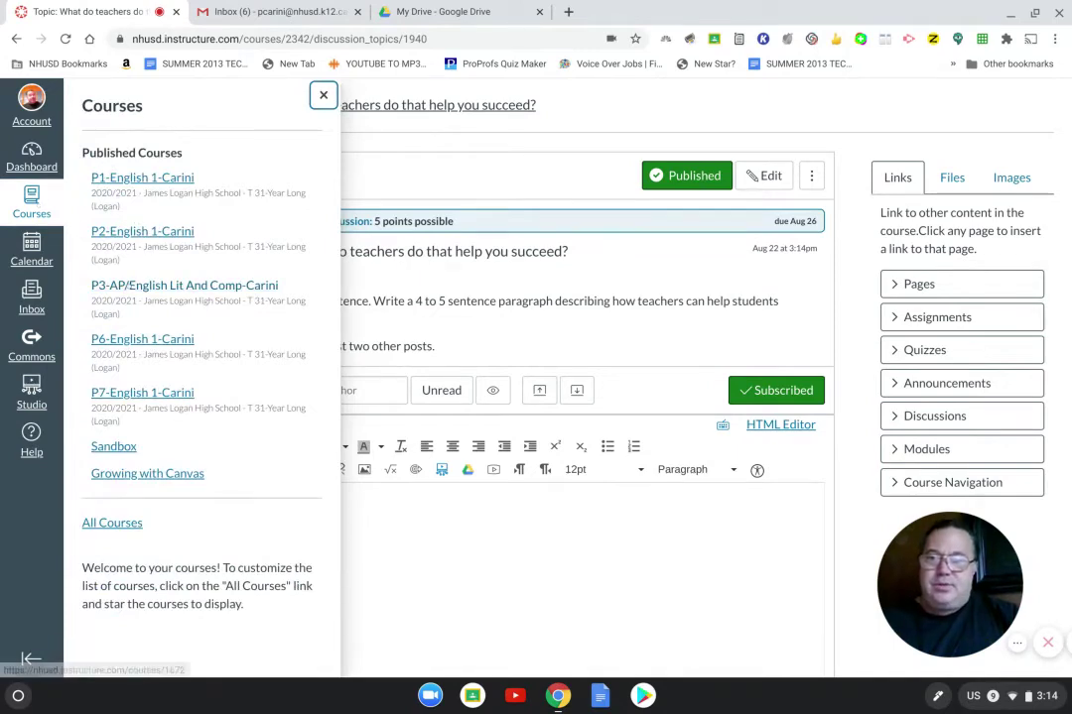
{"action": "left_click", "coordinate": [185, 285]}
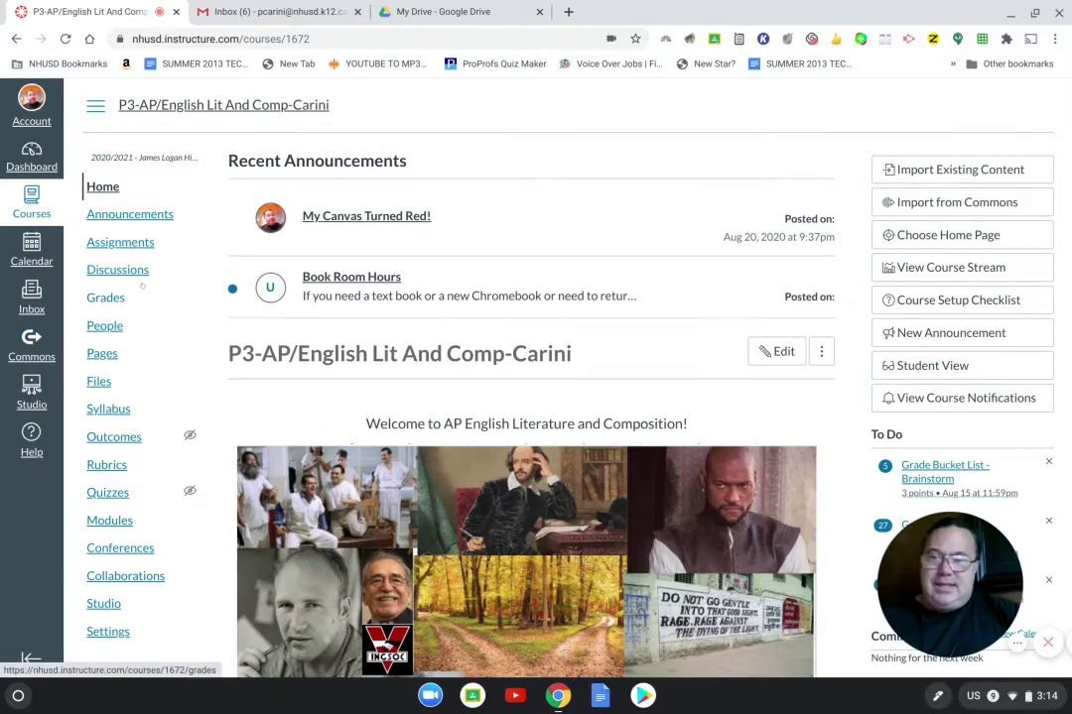
{"action": "left_click", "coordinate": [112, 520]}
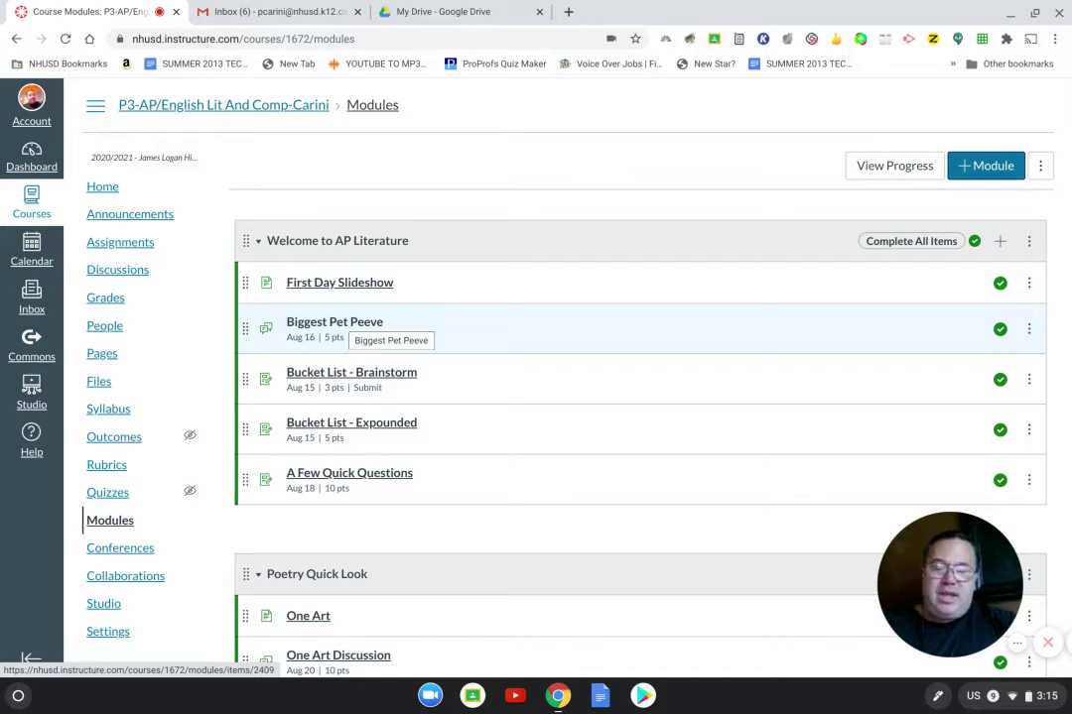
{"action": "left_click", "coordinate": [338, 324]}
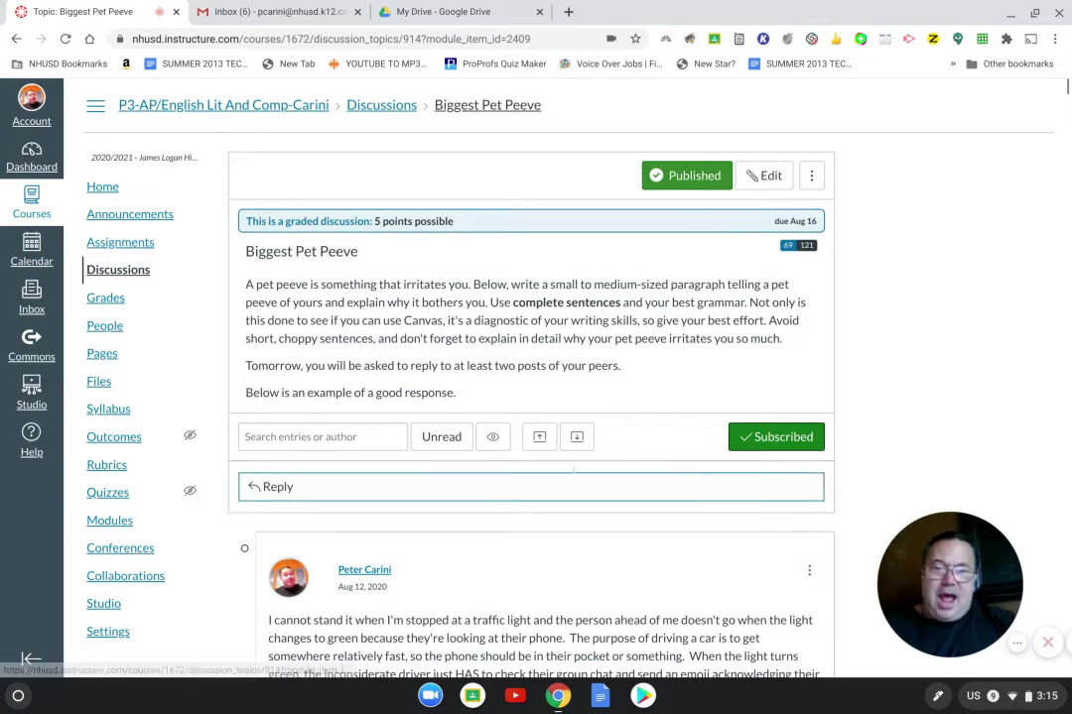
Step: Examine the discussion prompt, the teacher's example response, and the first student post with its peer reply
{"action": "scroll", "coordinate": [573, 472], "scroll_direction": "down", "scroll_amount": 1}
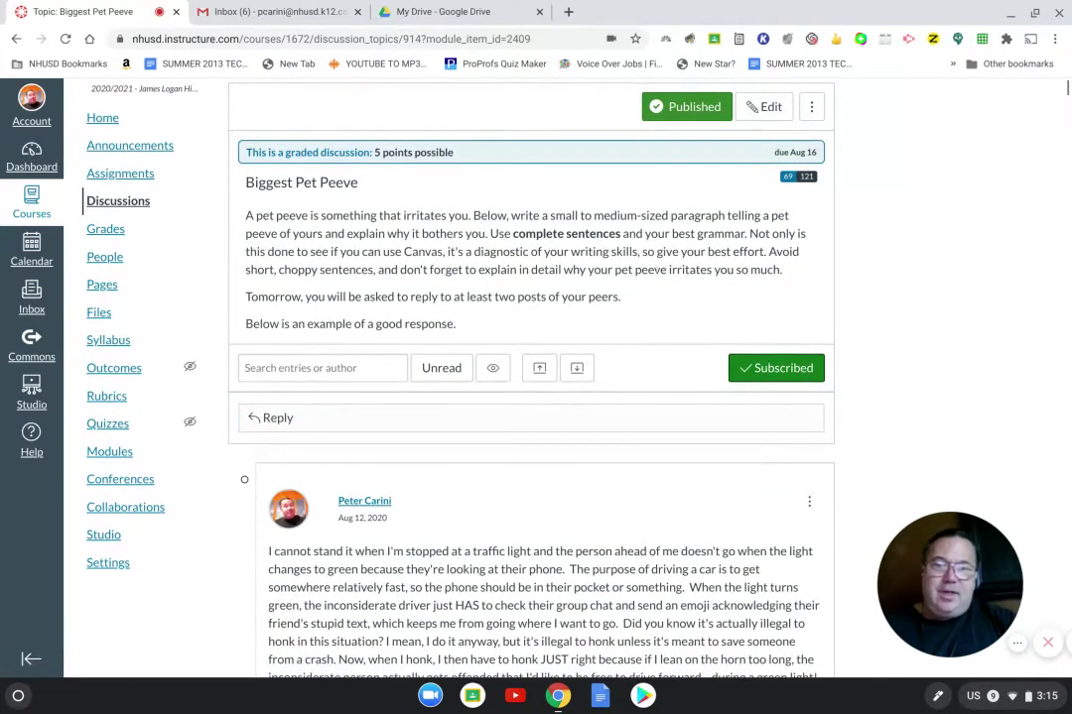
{"action": "scroll", "coordinate": [519, 347], "scroll_direction": "down", "scroll_amount": 3}
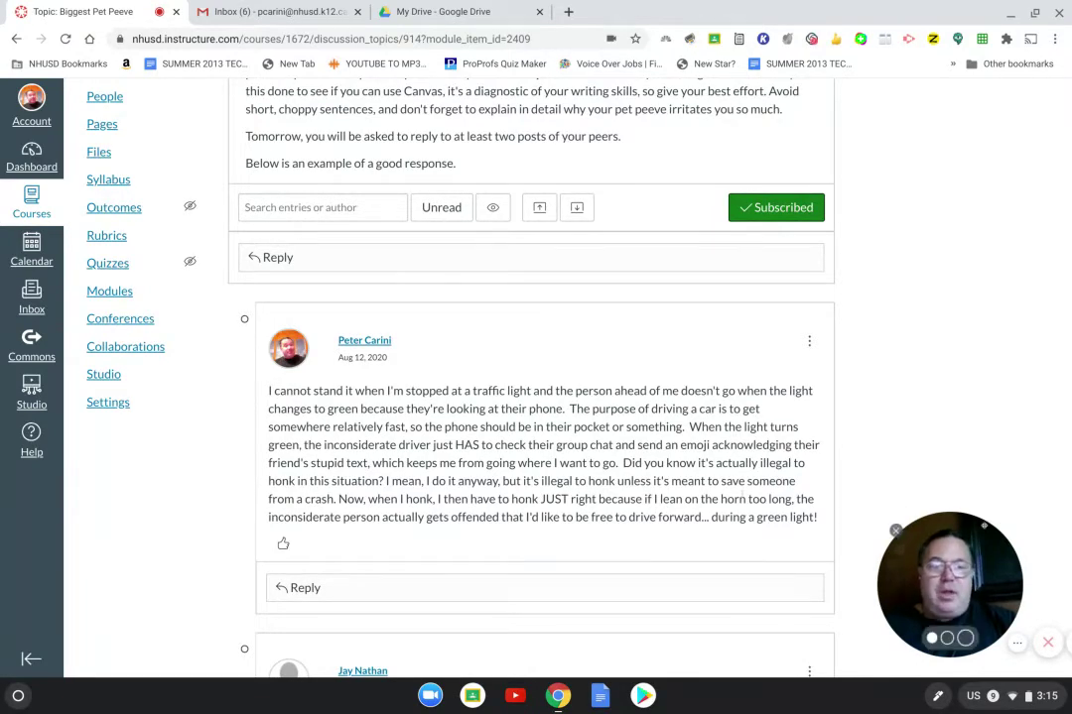
{"action": "left_click_drag", "start_coordinate": [983, 526], "coordinate": [1024, 457]}
{"action": "scroll", "coordinate": [546, 397], "scroll_direction": "down", "scroll_amount": 6}
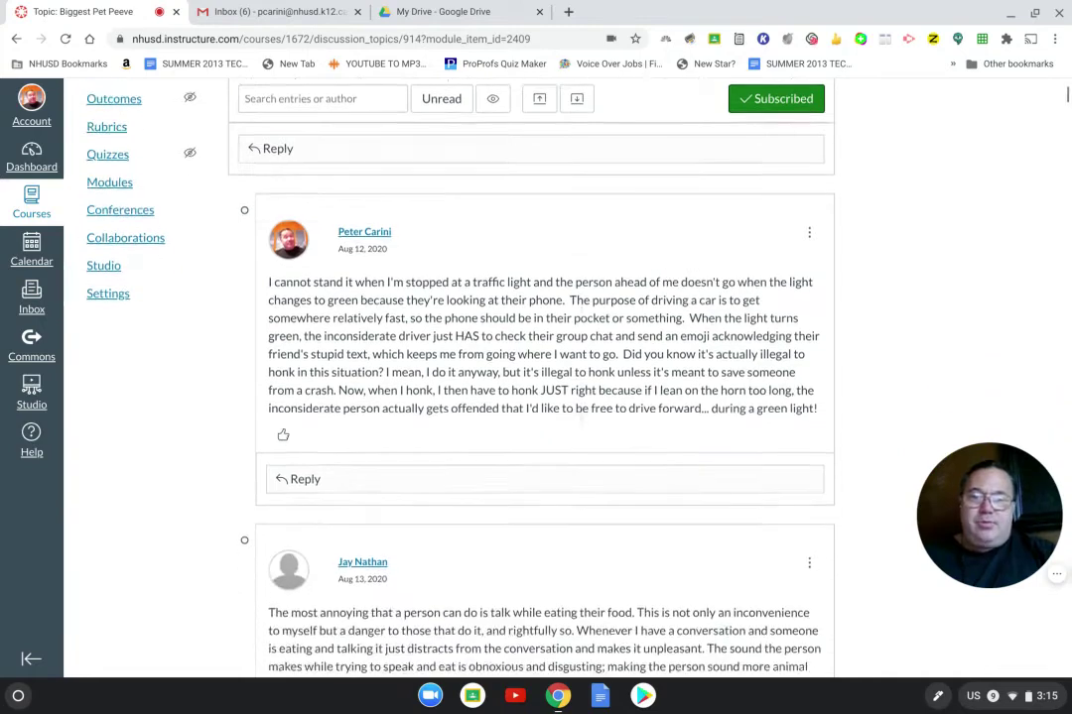
{"action": "scroll", "coordinate": [326, 329], "scroll_direction": "down", "scroll_amount": 1}
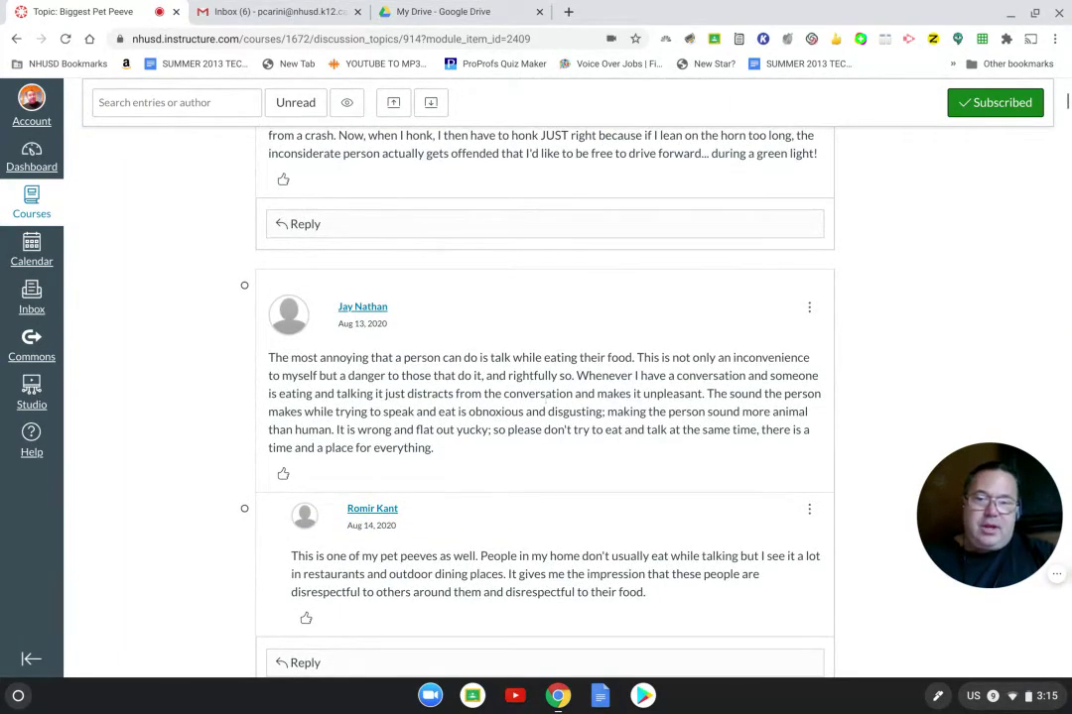
{"action": "scroll", "coordinate": [546, 396], "scroll_direction": "down", "scroll_amount": 1}
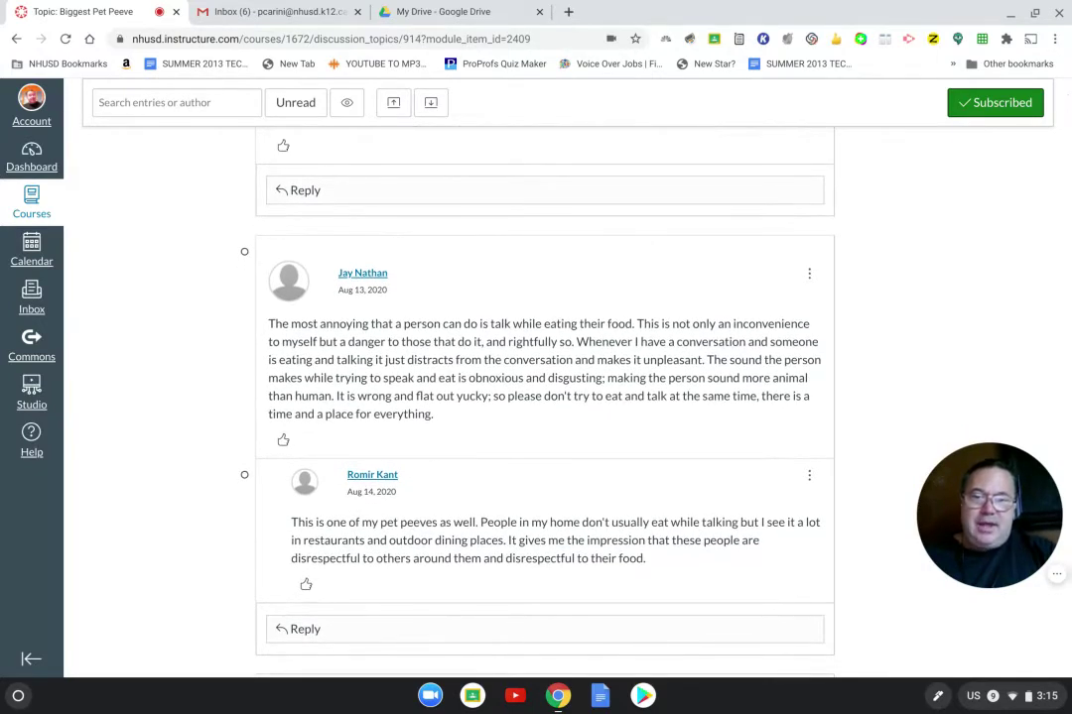
{"action": "scroll", "coordinate": [467, 419], "scroll_direction": "down", "scroll_amount": 2}
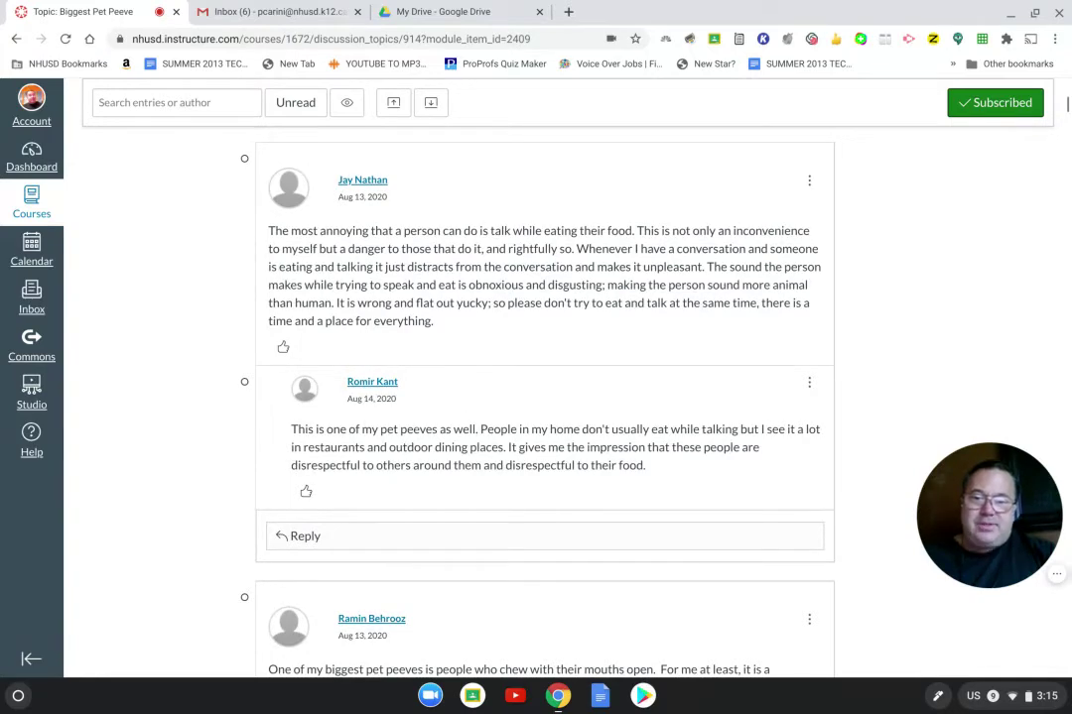
Step: Browse the further student posts and the peer replies threaded beneath them in the Biggest Pet Peeve discussion
{"action": "scroll", "coordinate": [359, 401], "scroll_direction": "down", "scroll_amount": 3}
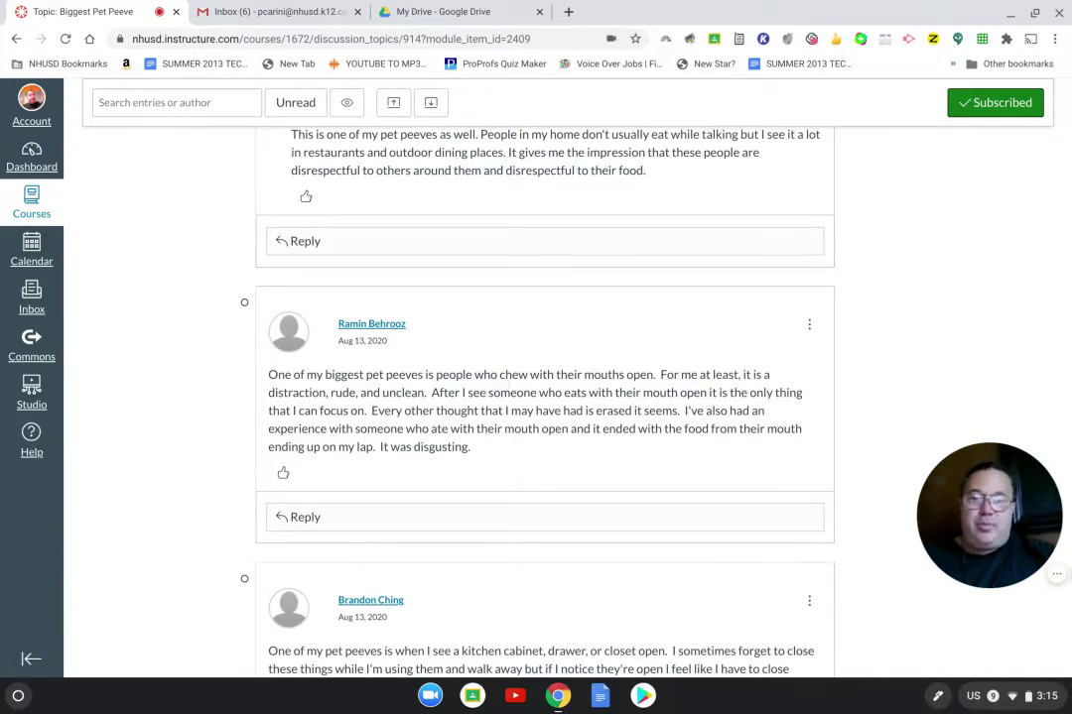
{"action": "scroll", "coordinate": [544, 397], "scroll_direction": "down", "scroll_amount": 2}
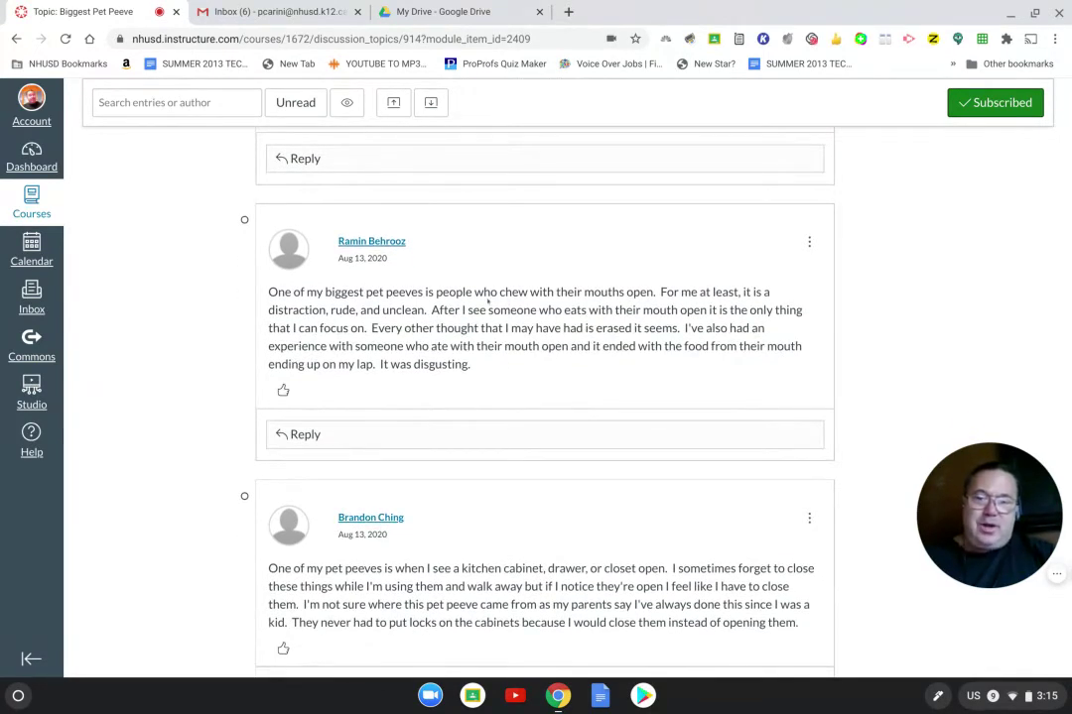
{"action": "scroll", "coordinate": [496, 300], "scroll_direction": "down", "scroll_amount": 2}
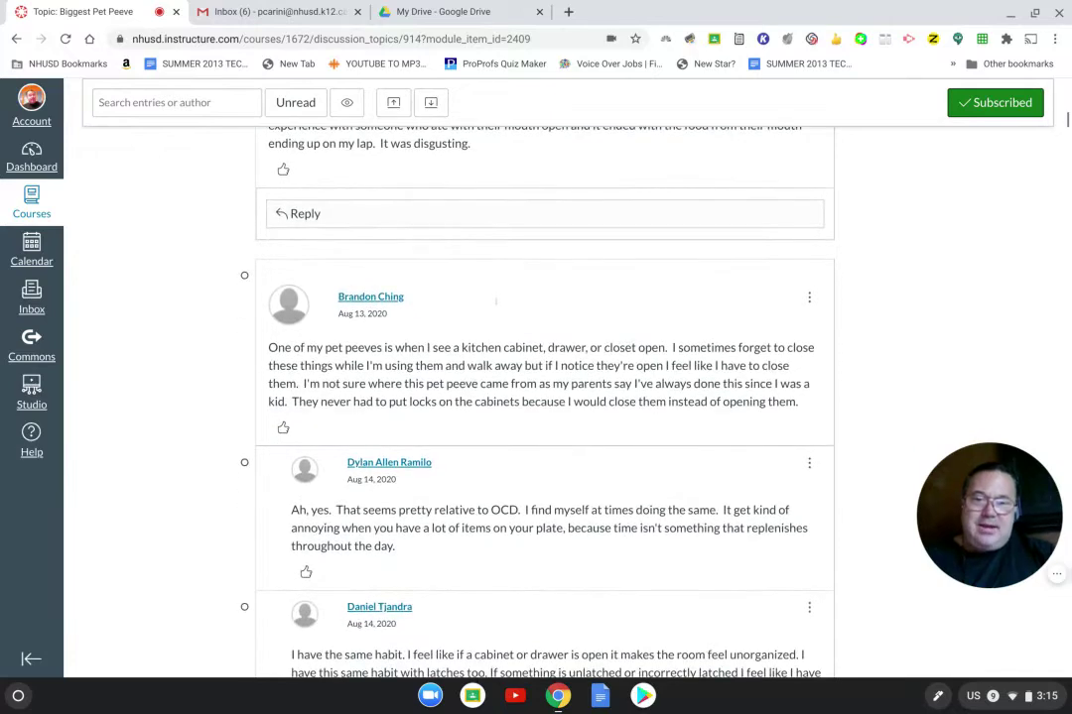
{"action": "scroll", "coordinate": [544, 397], "scroll_direction": "down", "scroll_amount": 3}
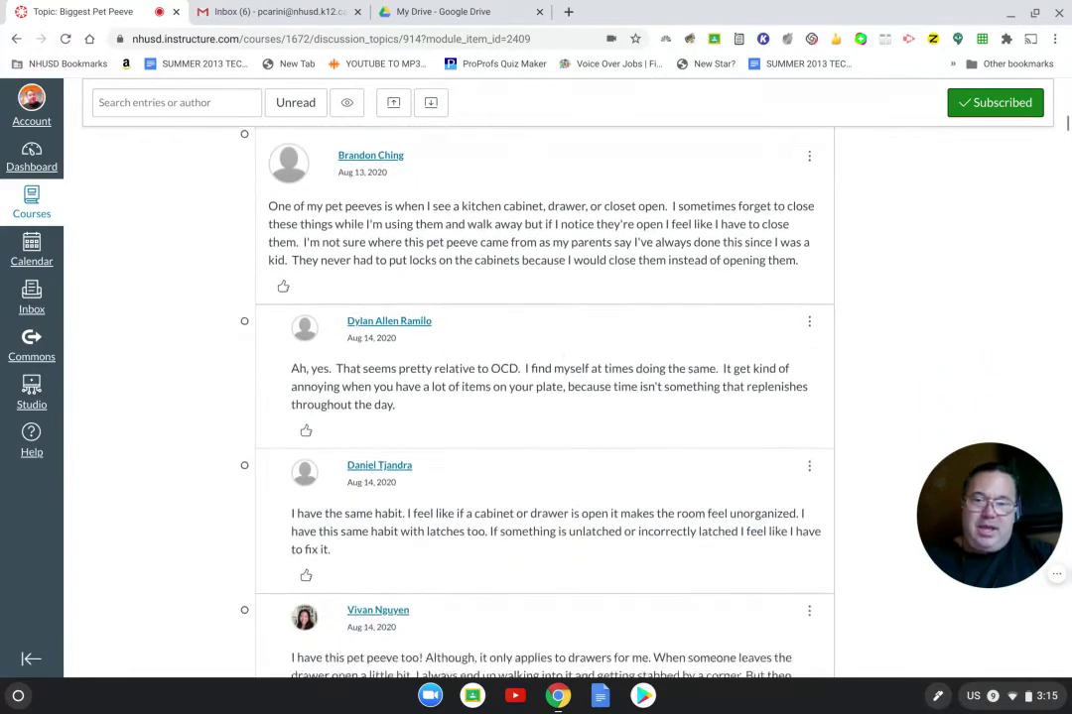
{"action": "scroll", "coordinate": [544, 397], "scroll_direction": "down", "scroll_amount": 3}
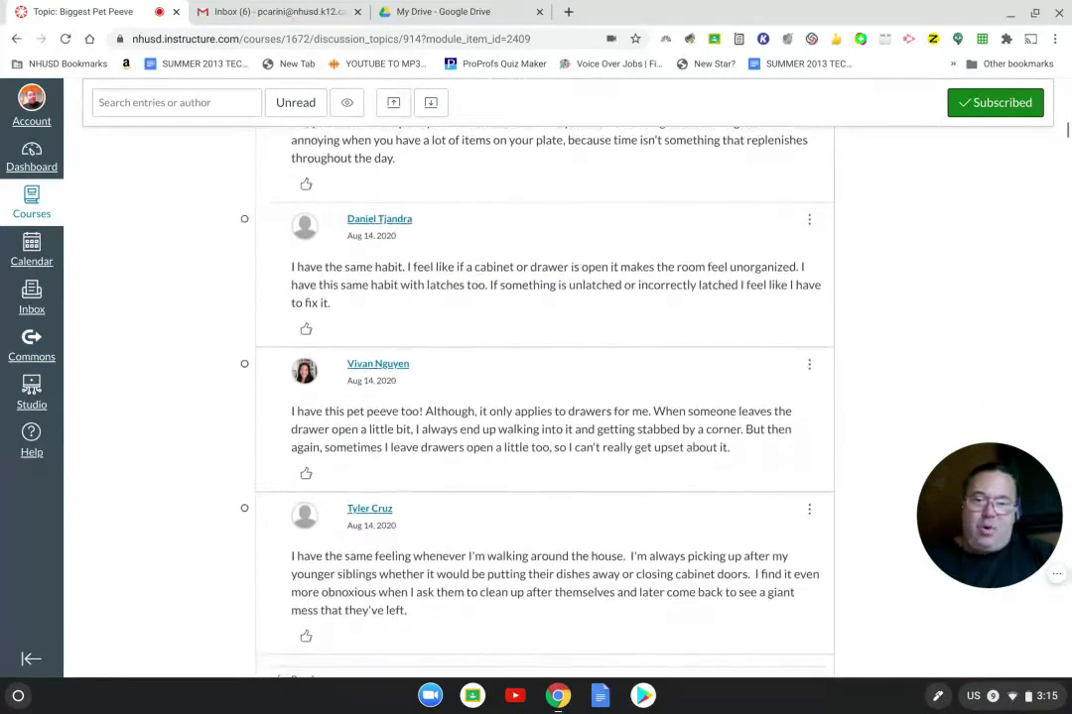
{"action": "scroll", "coordinate": [543, 397], "scroll_direction": "down", "scroll_amount": 7}
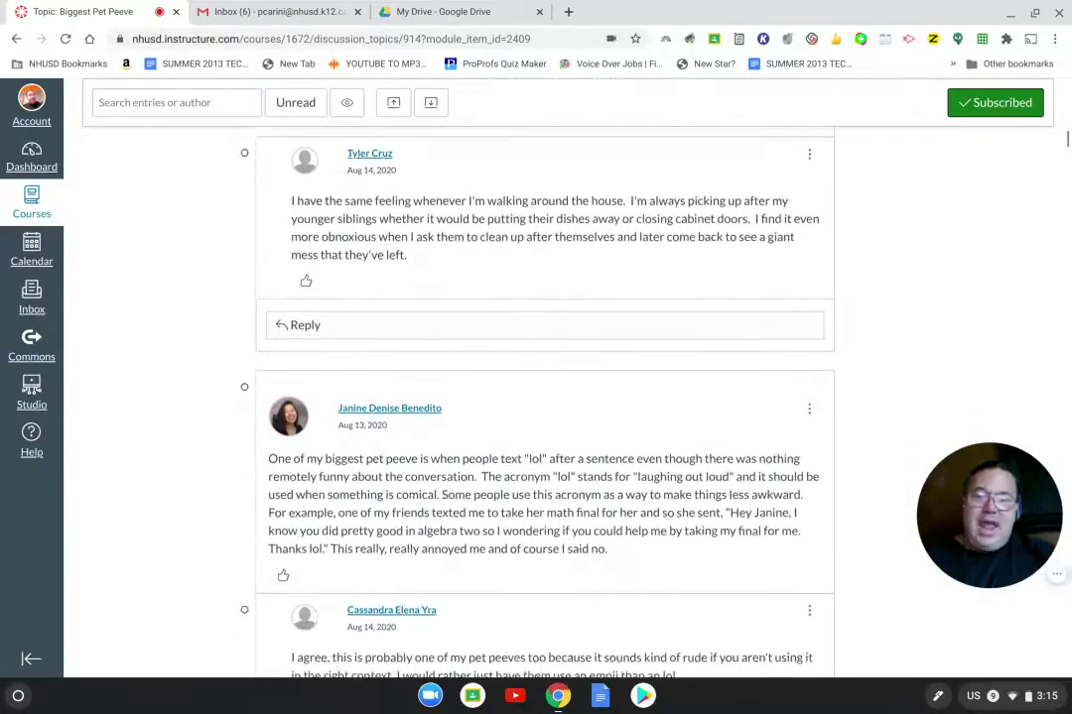
{"action": "scroll", "coordinate": [544, 397], "scroll_direction": "down", "scroll_amount": 6}
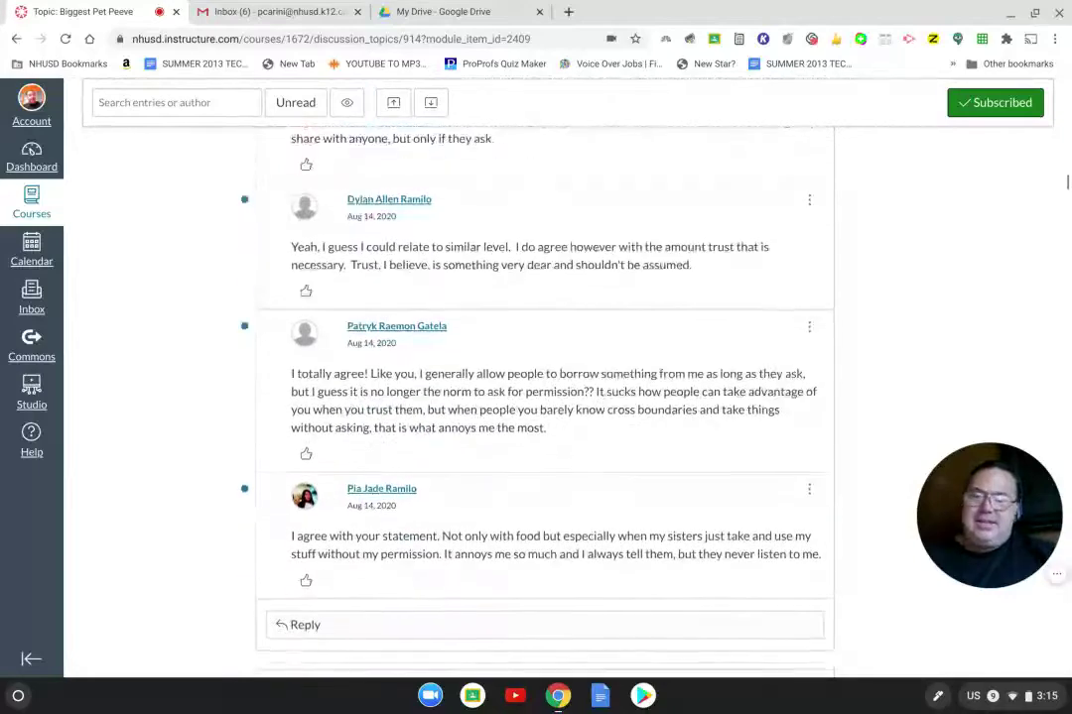
{"action": "scroll", "coordinate": [544, 397], "scroll_direction": "down", "scroll_amount": 2}
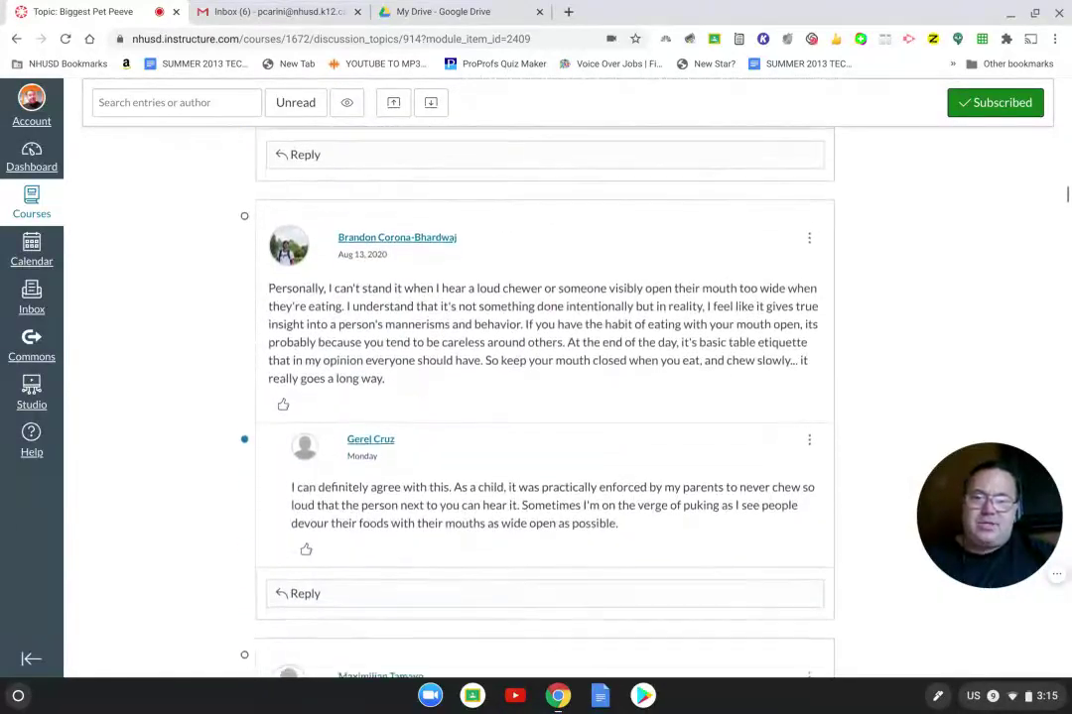
{"action": "scroll", "coordinate": [543, 397], "scroll_direction": "down", "scroll_amount": 8}
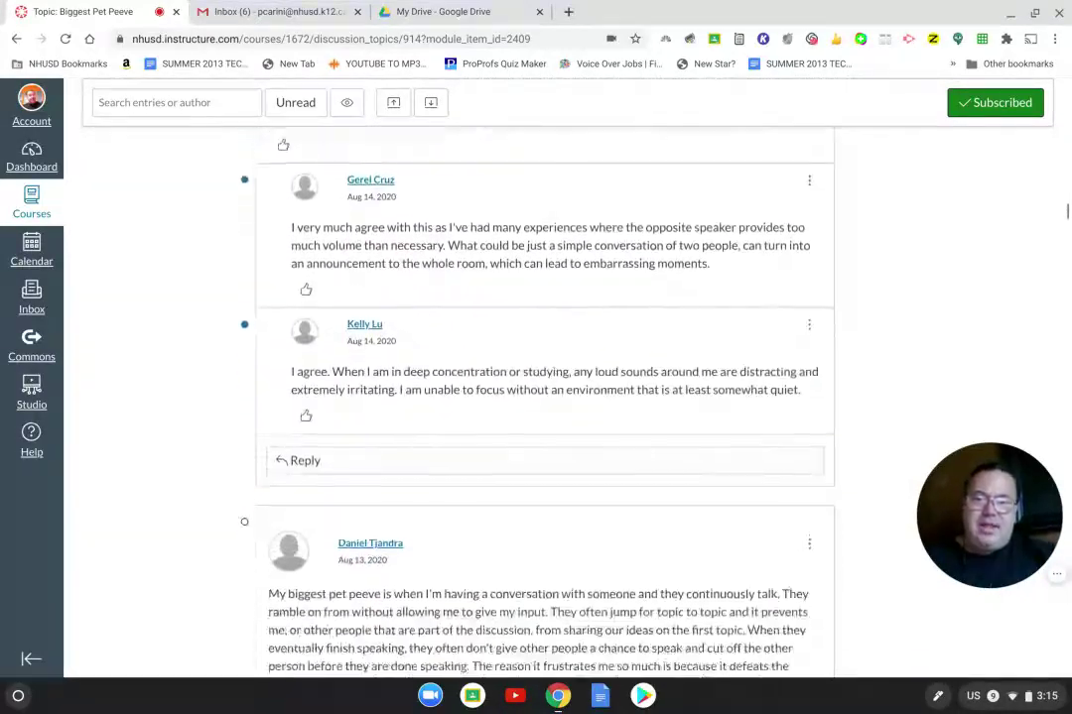
{"action": "scroll", "coordinate": [543, 397], "scroll_direction": "down", "scroll_amount": 7}
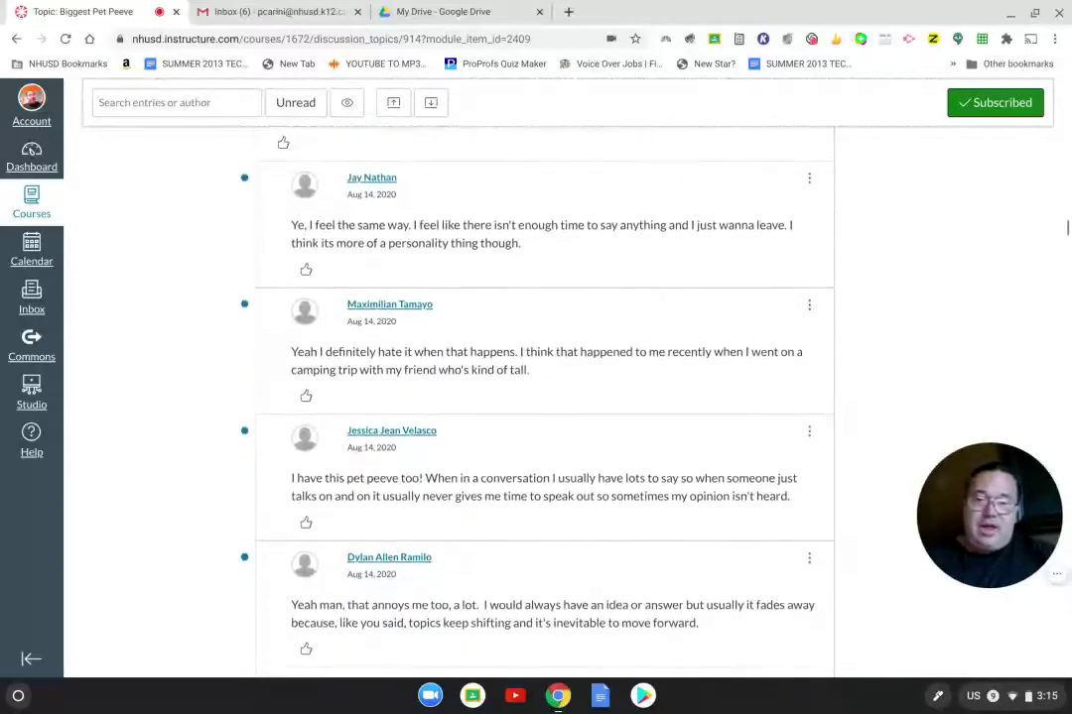
{"action": "scroll", "coordinate": [543, 397], "scroll_direction": "down", "scroll_amount": 7}
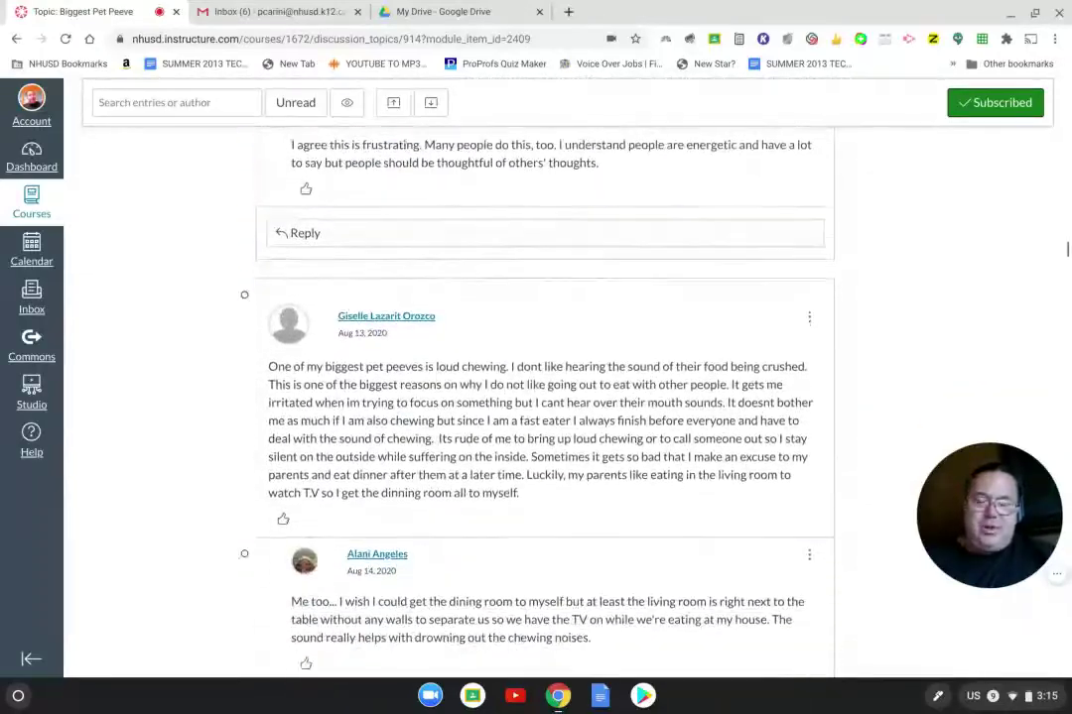
Step: Examine the teacher's replies to the student posts about slow walkers and lane merging, and the threads that follow
{"action": "scroll", "coordinate": [544, 397], "scroll_direction": "down", "scroll_amount": 1}
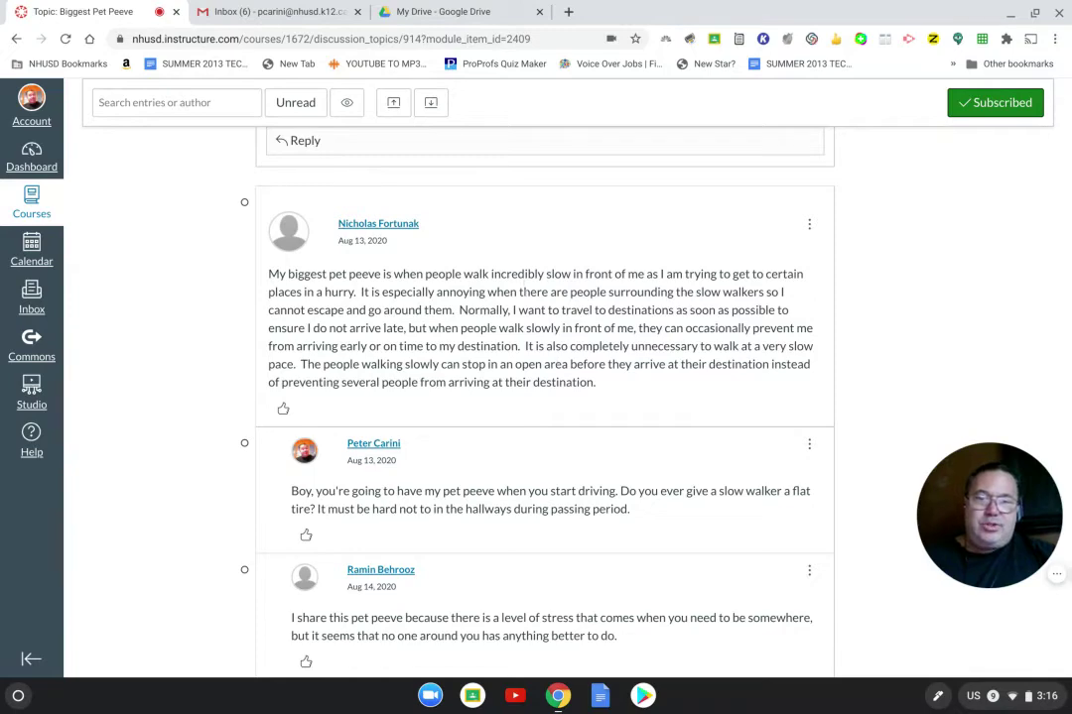
{"action": "scroll", "coordinate": [544, 397], "scroll_direction": "down", "scroll_amount": 1}
{"action": "scroll", "coordinate": [544, 397], "scroll_direction": "up", "scroll_amount": 1}
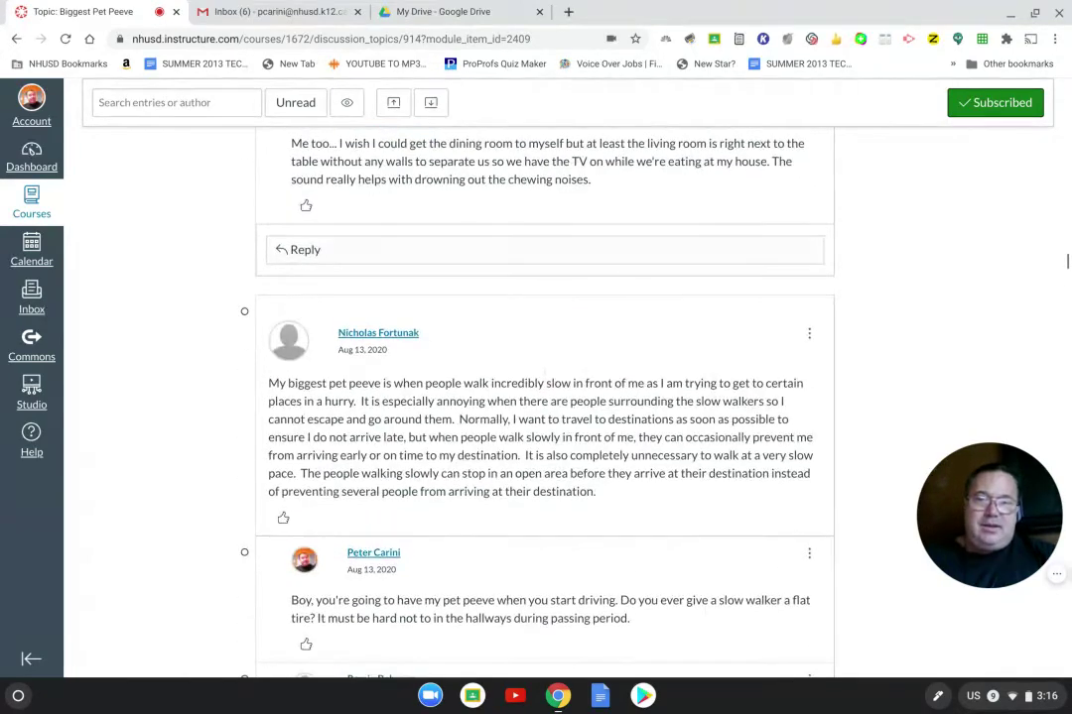
{"action": "scroll", "coordinate": [544, 397], "scroll_direction": "down", "scroll_amount": 2}
{"action": "scroll", "coordinate": [544, 397], "scroll_direction": "down", "scroll_amount": 4}
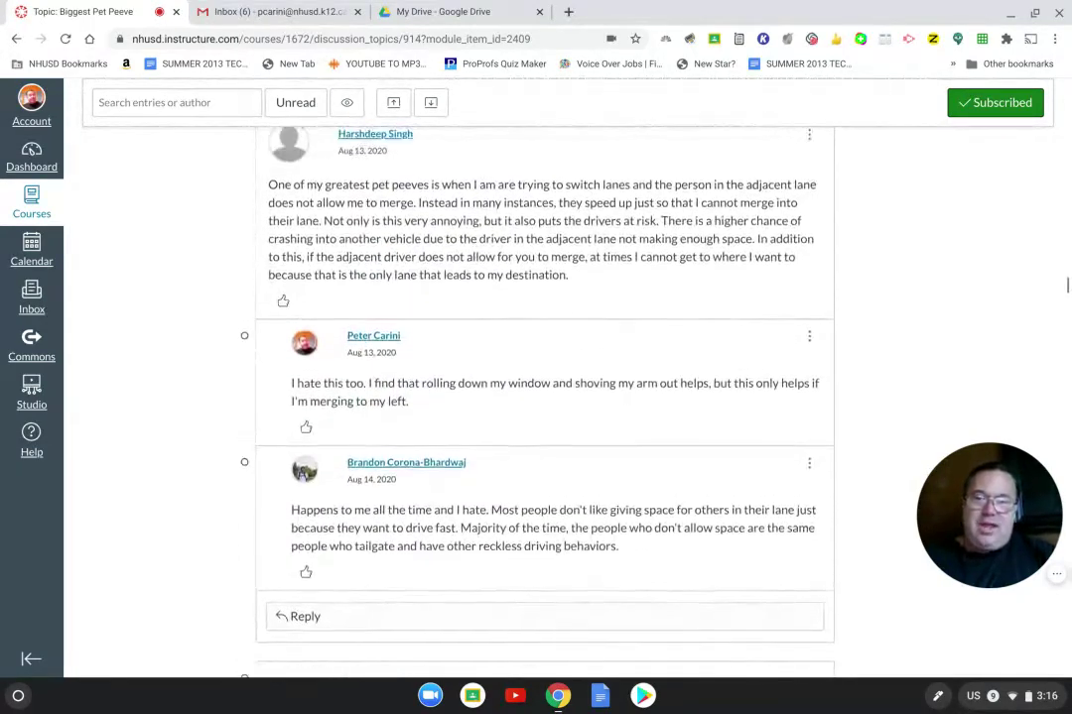
{"action": "scroll", "coordinate": [544, 397], "scroll_direction": "down", "scroll_amount": 8}
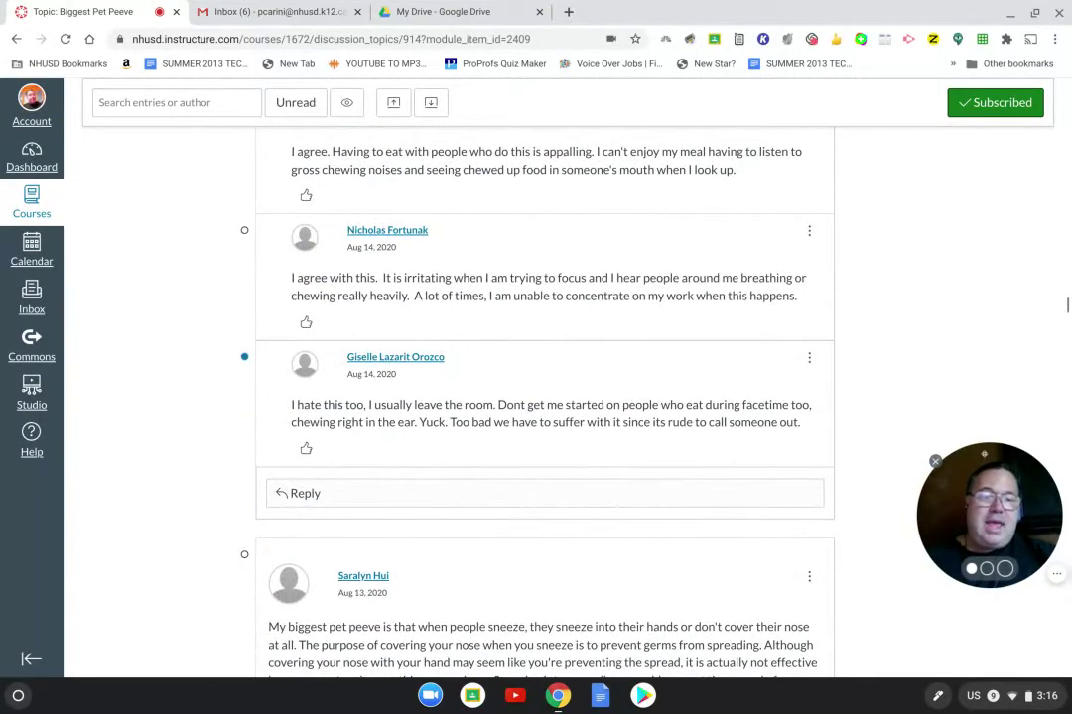
{"action": "left_click_drag", "start_coordinate": [1001, 454], "coordinate": [1003, 188]}
{"action": "scroll", "coordinate": [544, 397], "scroll_direction": "down", "scroll_amount": 15}
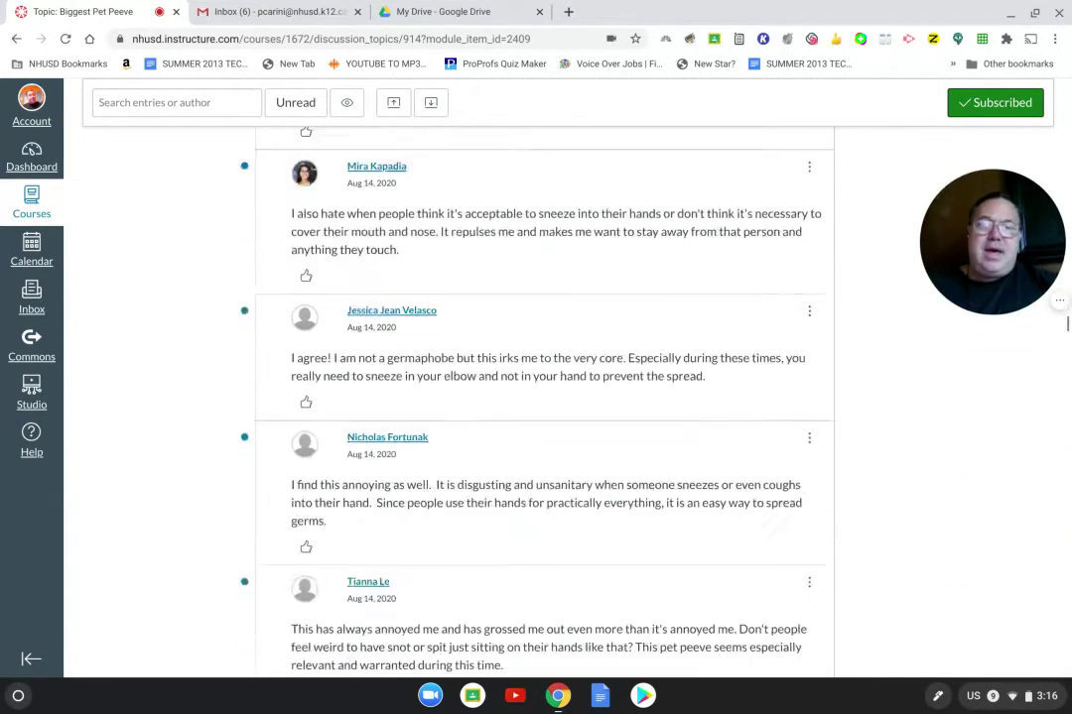
Step: Return to the start of the Biggest Pet Peeve discussion and open its submissions in SpeedGrader
{"action": "scroll", "coordinate": [544, 397], "scroll_direction": "up", "scroll_amount": 20}
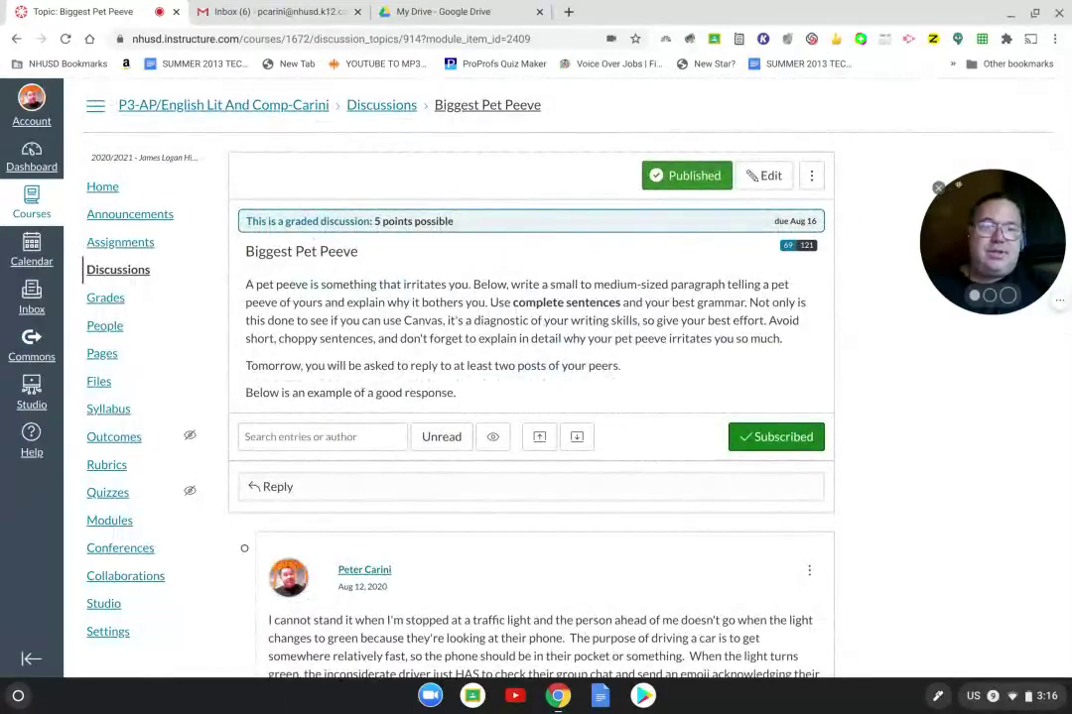
{"action": "left_click_drag", "start_coordinate": [971, 171], "coordinate": [896, 88]}
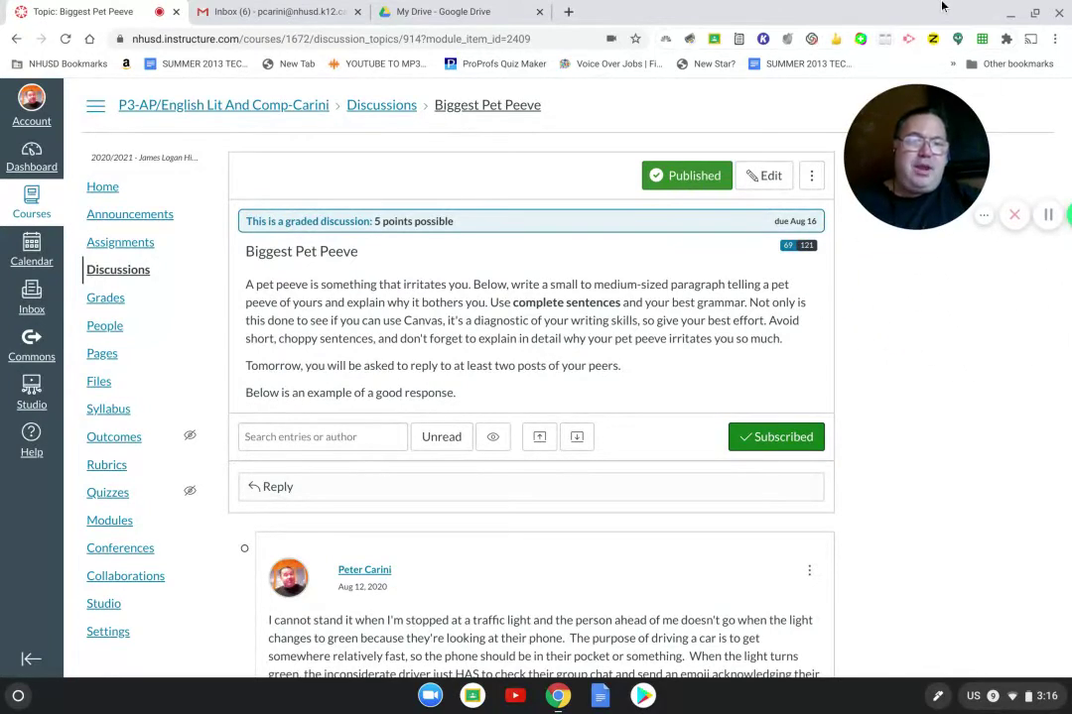
{"action": "left_click_drag", "start_coordinate": [896, 42], "coordinate": [883, 87]}
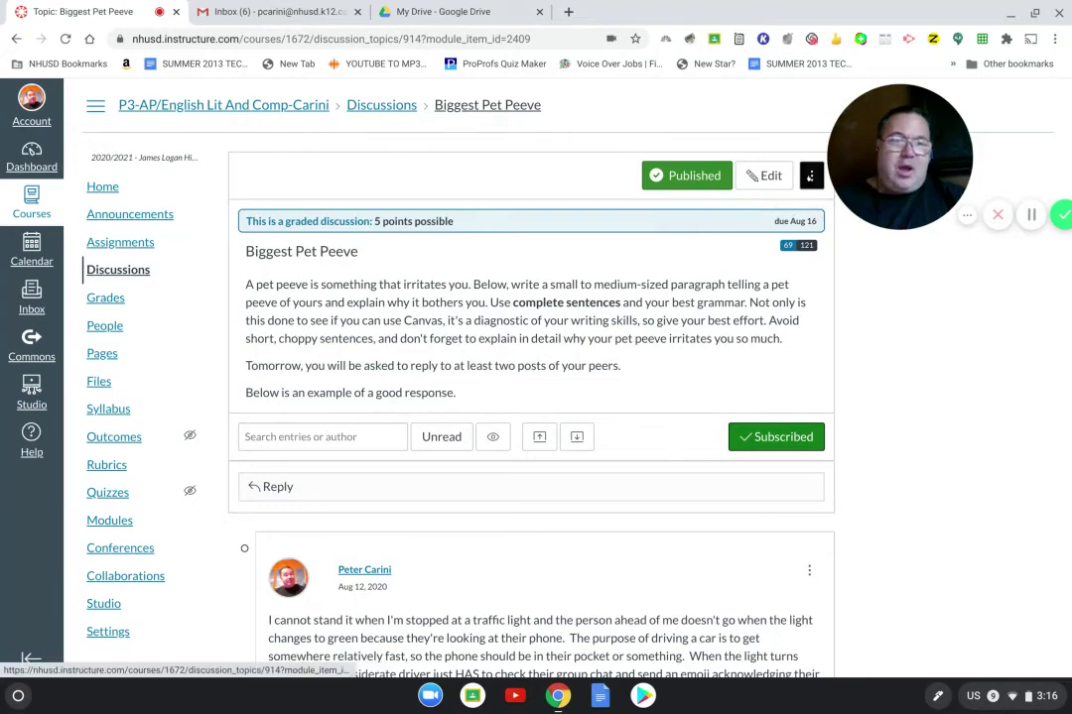
{"action": "left_click", "coordinate": [812, 176]}
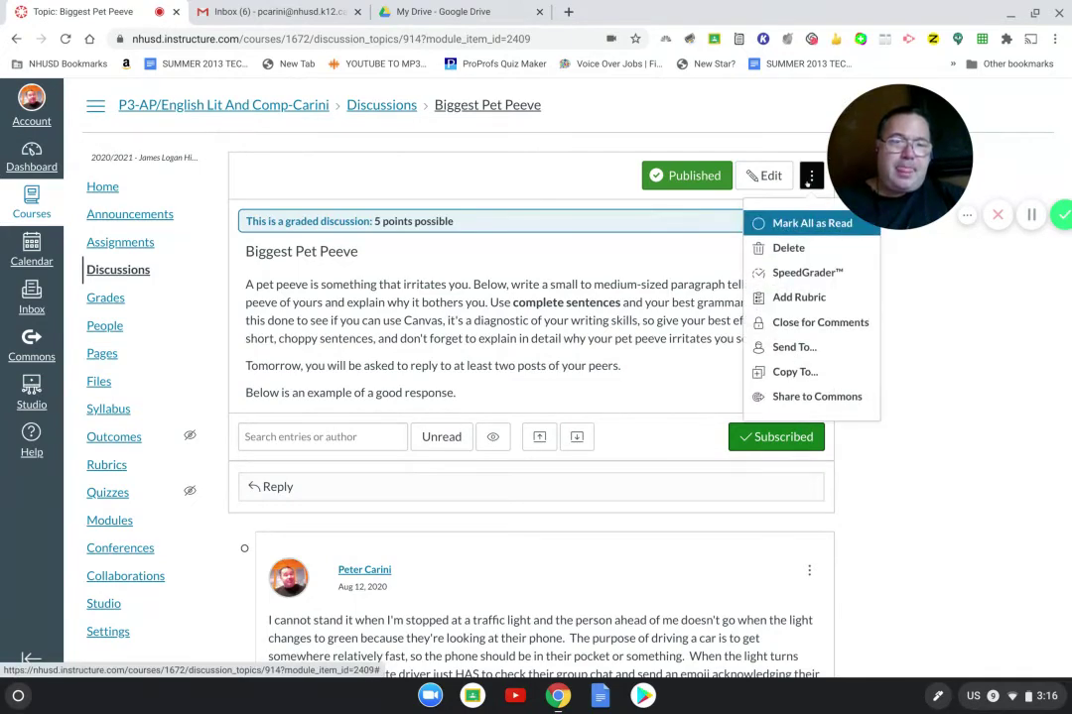
{"action": "left_click", "coordinate": [806, 272]}
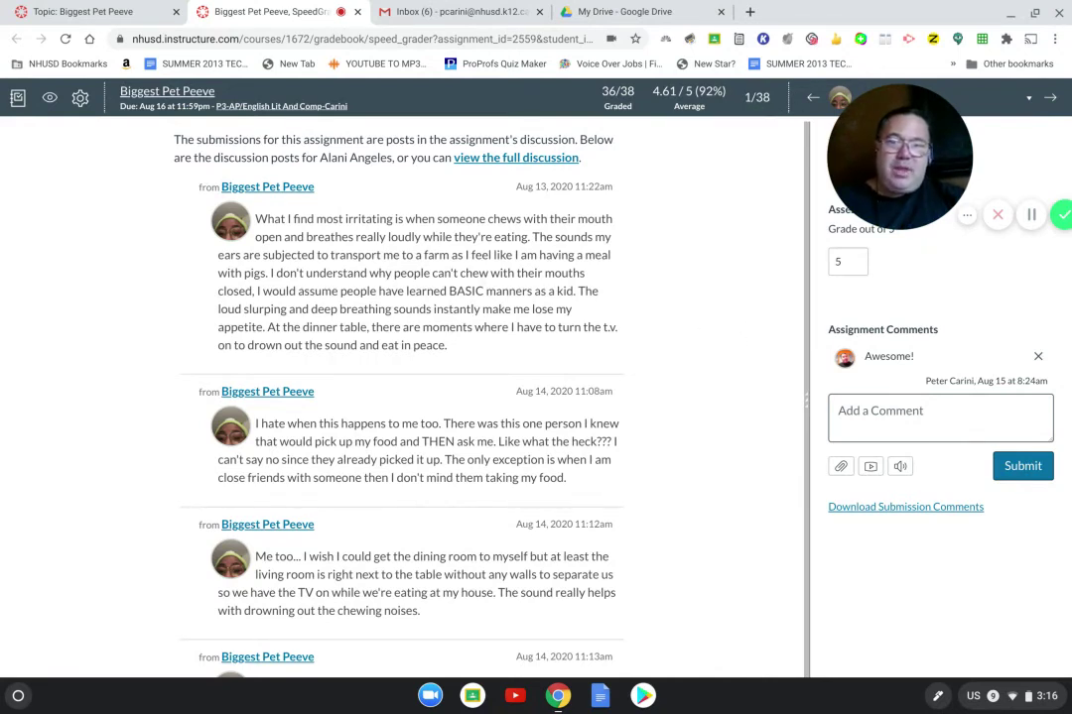
Step: Review all of the first student's posts in the Biggest Pet Peeve discussion and activate the grade entry for that submission
{"action": "scroll", "coordinate": [483, 288], "scroll_direction": "down", "scroll_amount": 1}
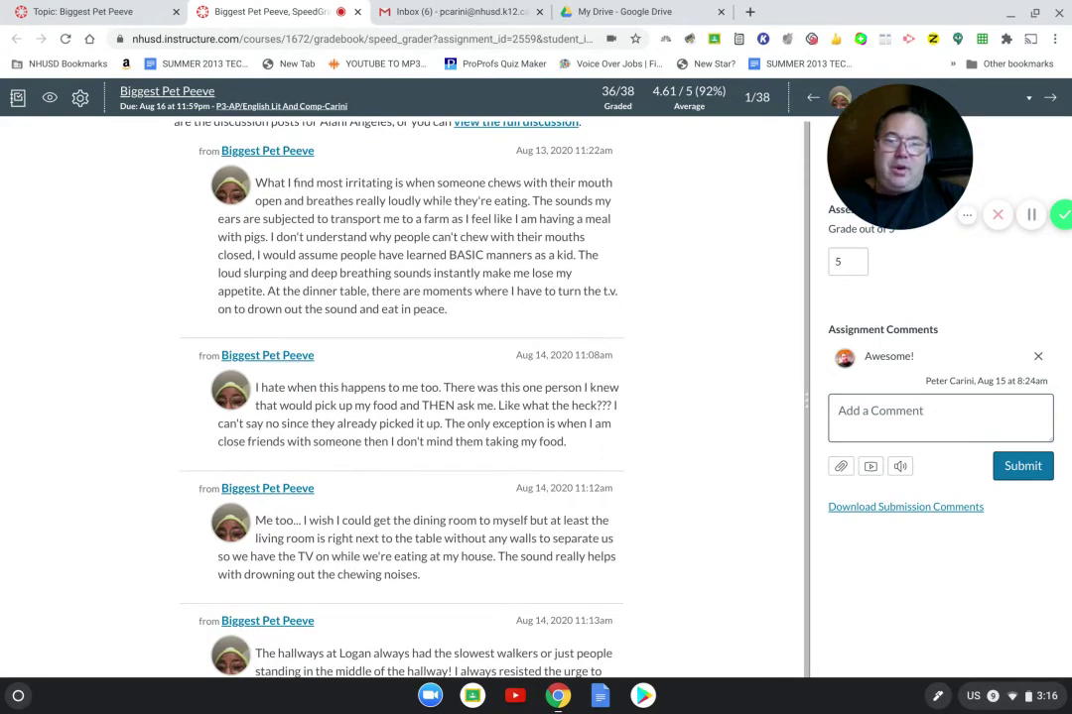
{"action": "scroll", "coordinate": [401, 397], "scroll_direction": "down", "scroll_amount": 2}
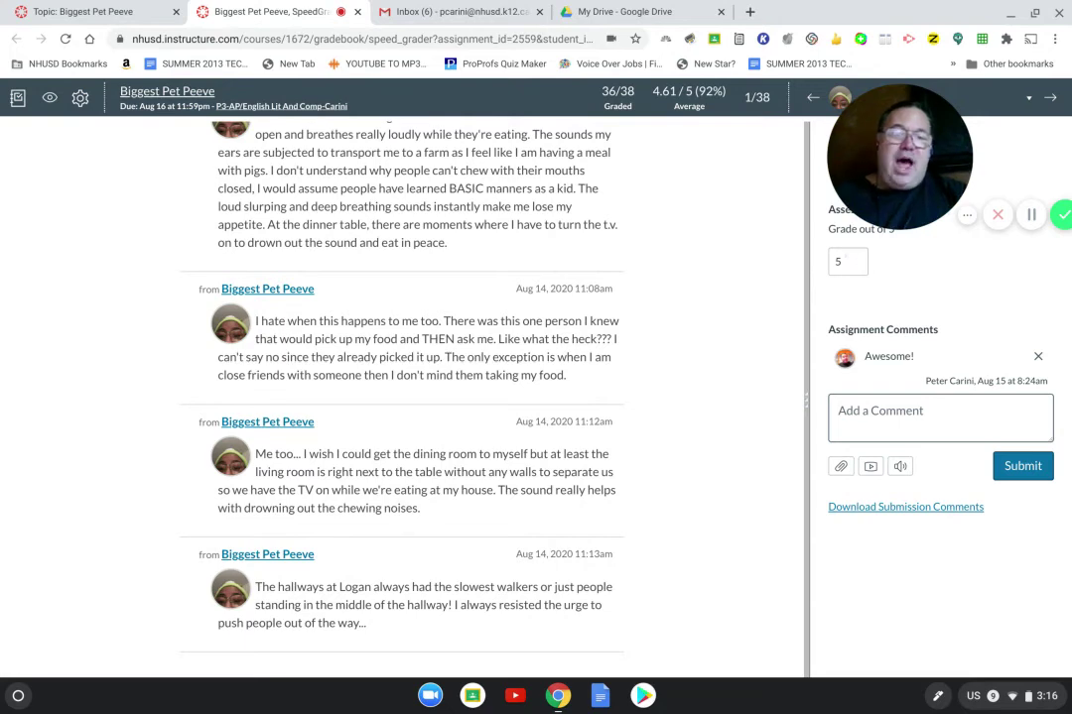
{"action": "left_click", "coordinate": [846, 260]}
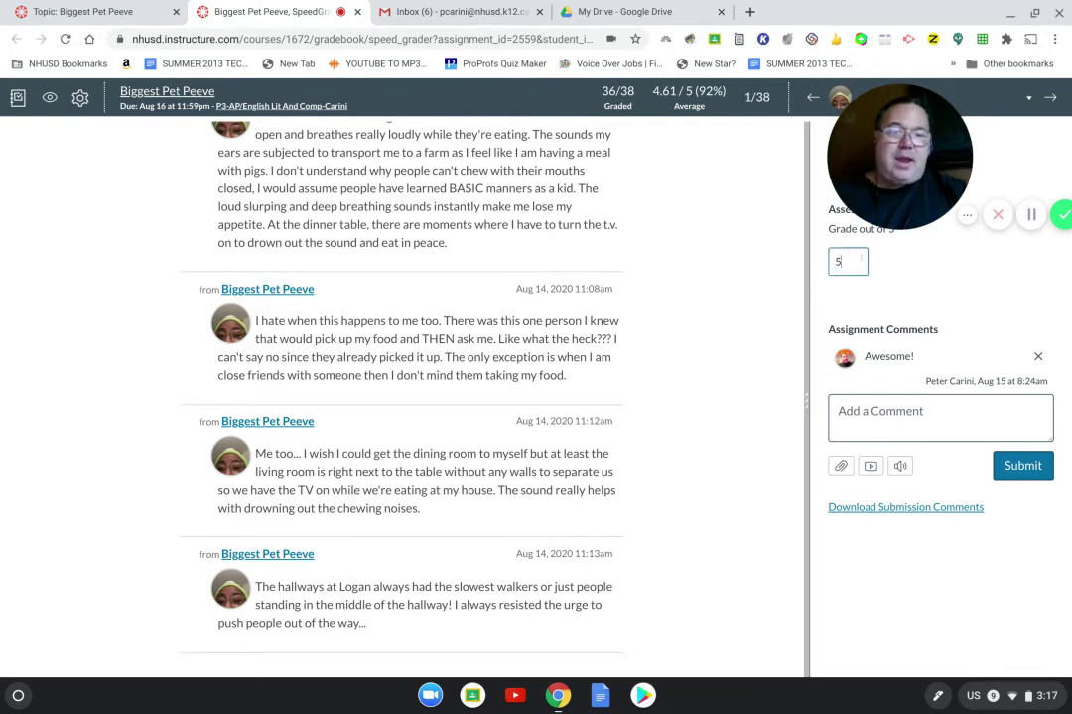
Step: Advance student by student from the second to the seventh submission, examining each one's posts, grade and assignment comments
{"action": "left_click", "coordinate": [1049, 99]}
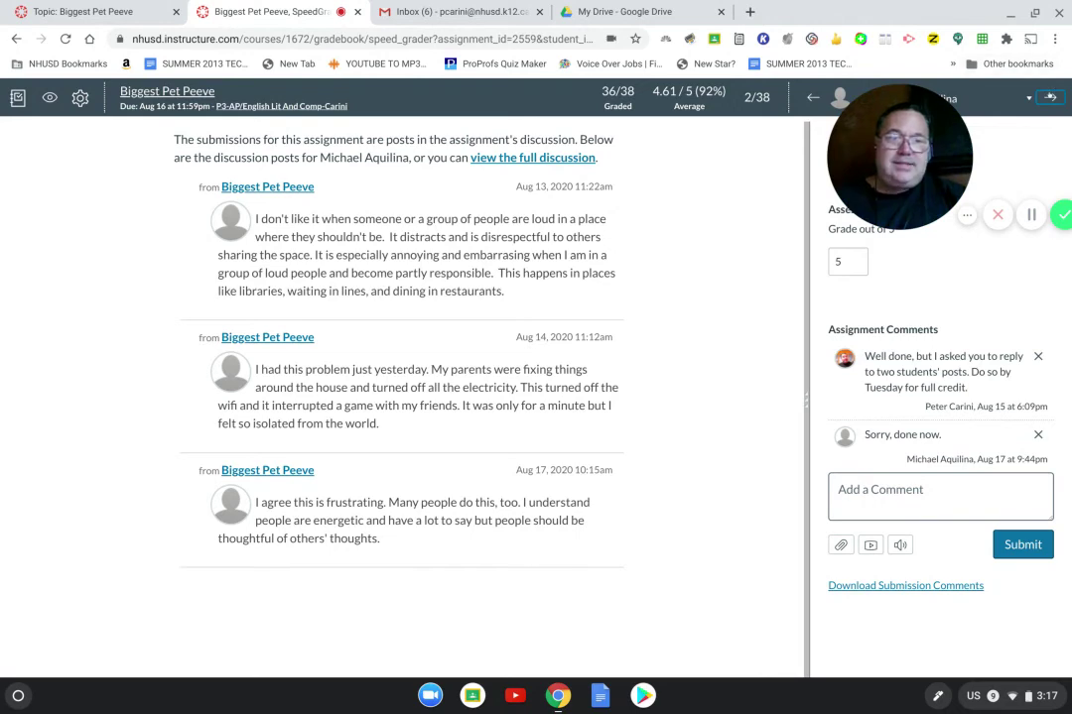
{"action": "left_click", "coordinate": [1050, 96]}
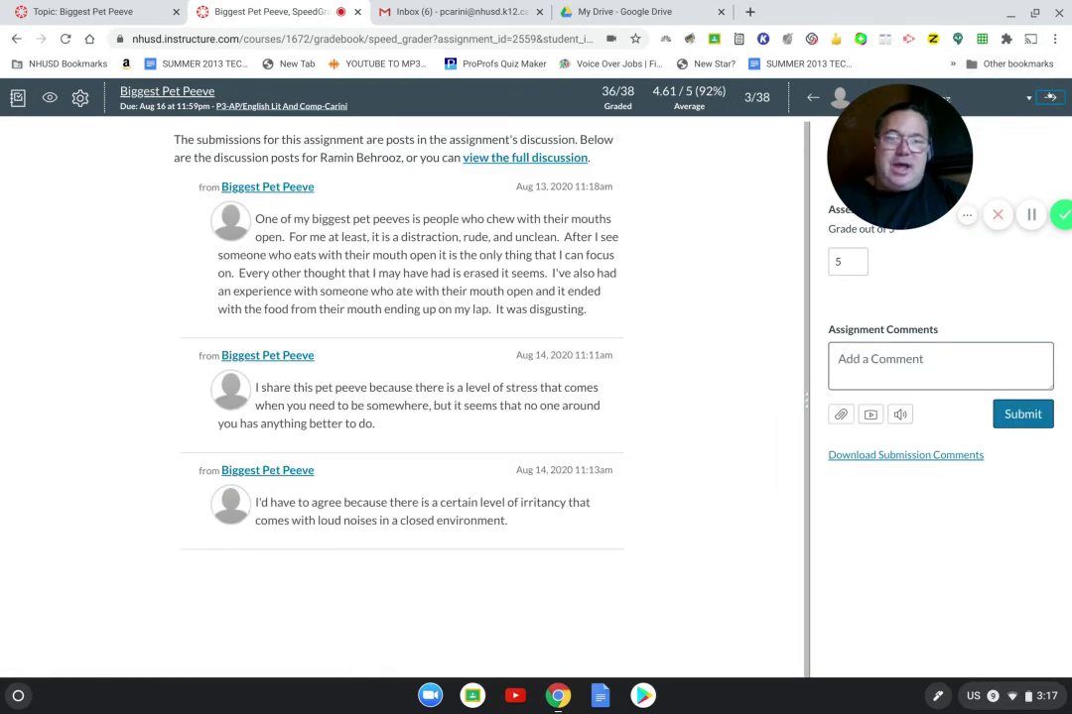
{"action": "left_click", "coordinate": [1050, 96]}
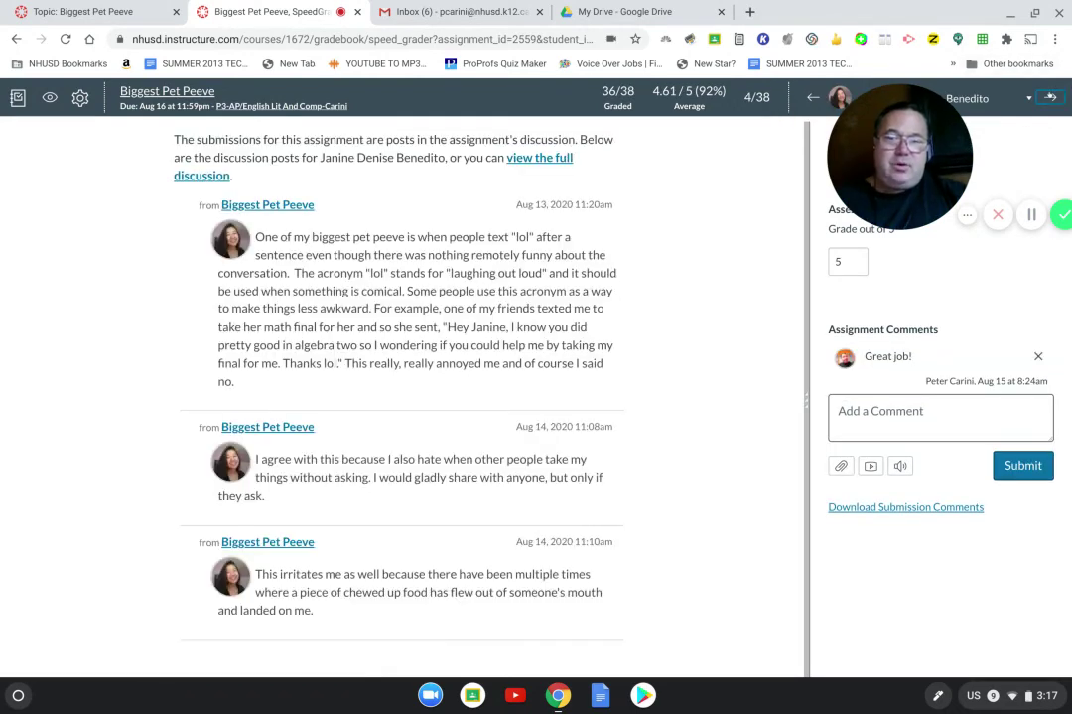
{"action": "left_click", "coordinate": [1050, 96]}
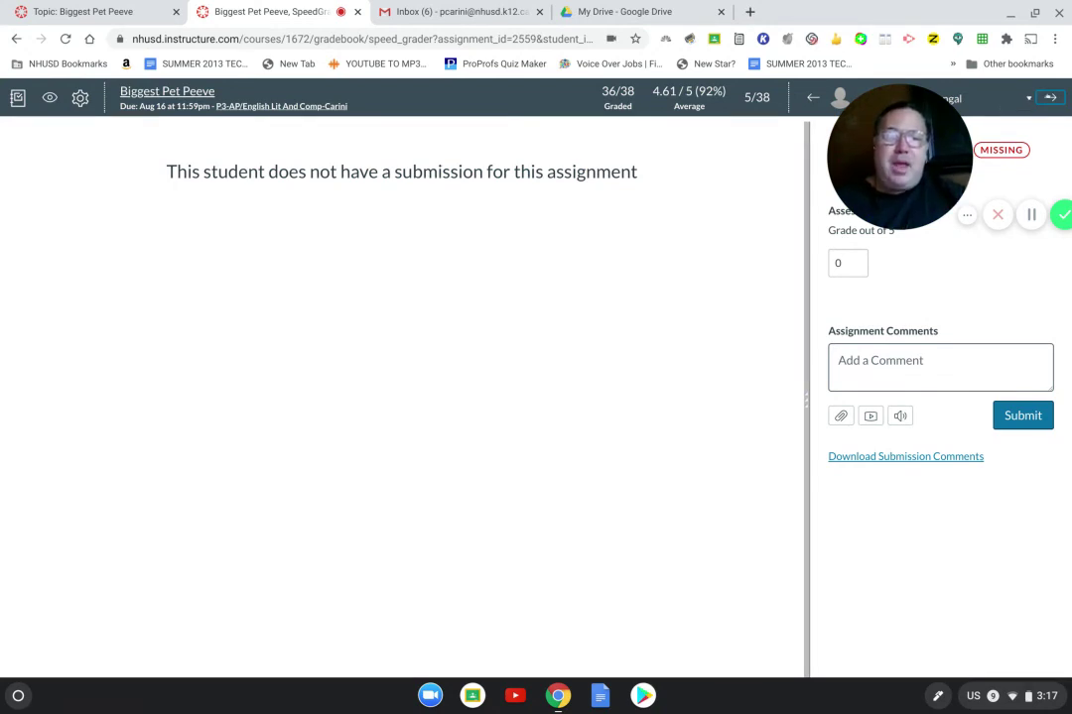
{"action": "left_click", "coordinate": [1049, 98]}
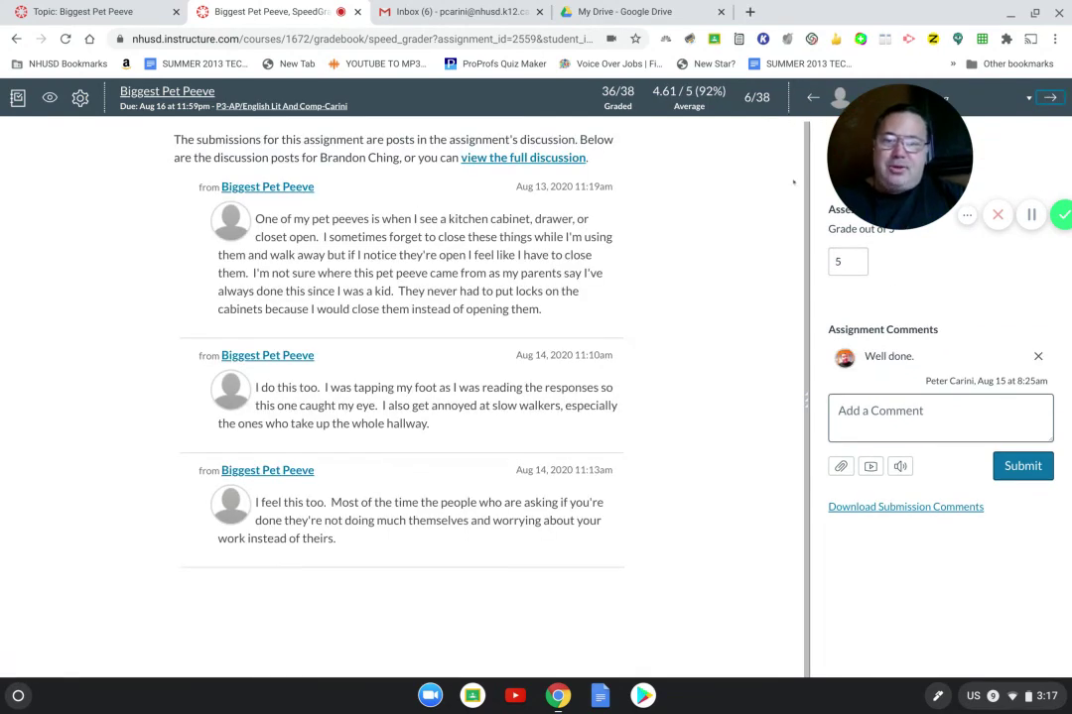
{"action": "left_click", "coordinate": [1048, 97]}
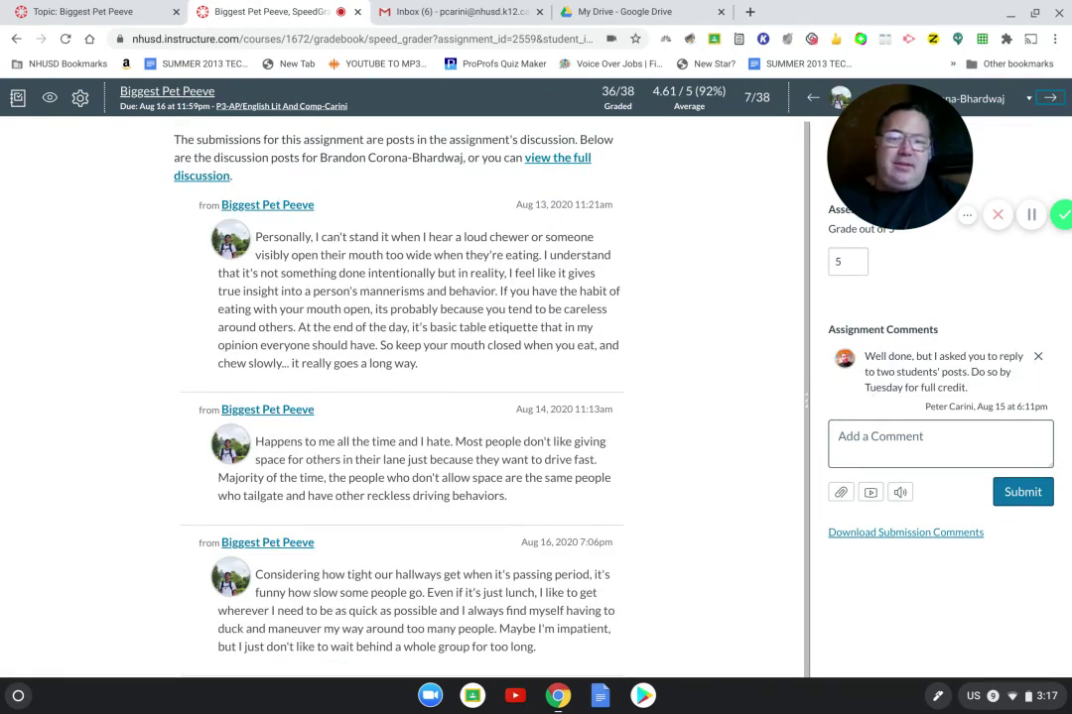
{"action": "scroll", "coordinate": [511, 317], "scroll_direction": "down", "scroll_amount": 1}
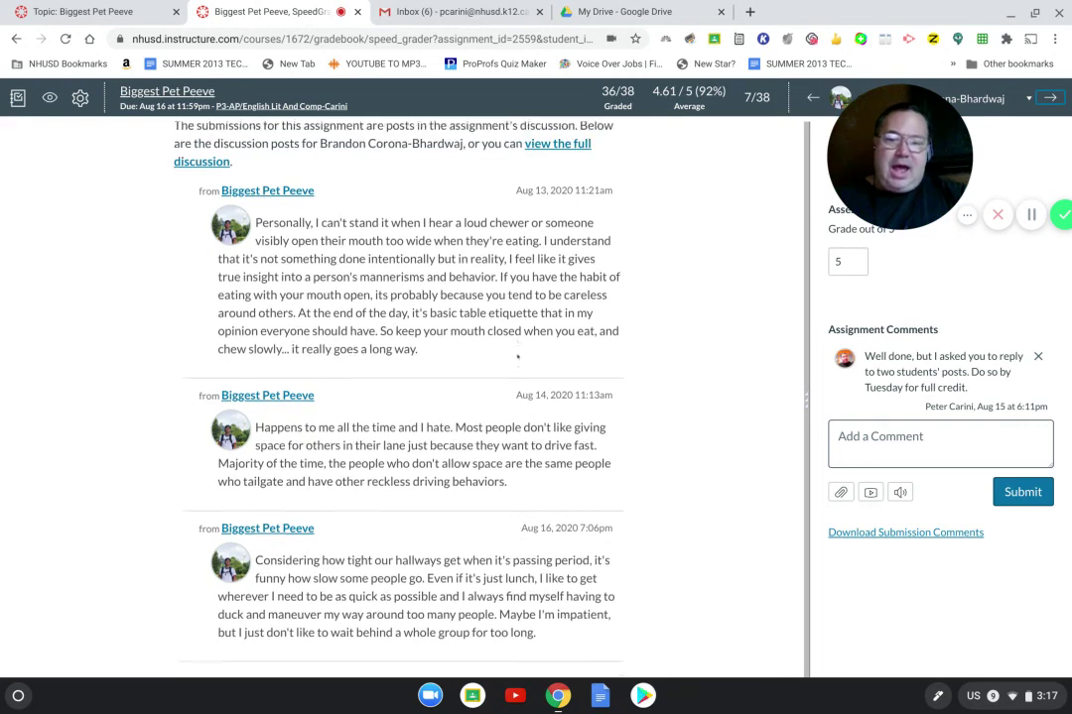